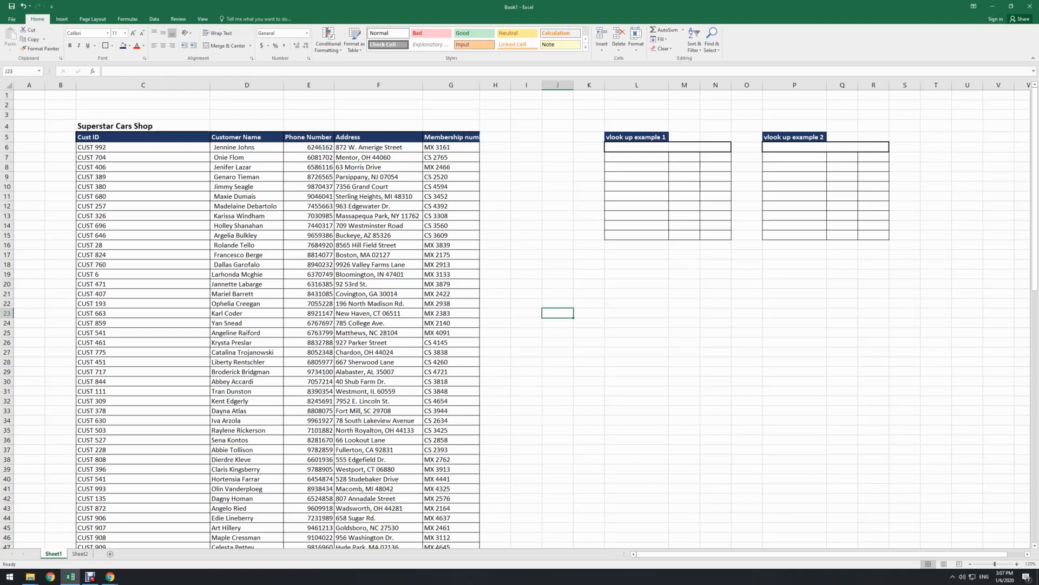
Examine the records and column headings of the Superstar Cars Shop customer table.
{"action": "left_click", "coordinate": [143, 126]}
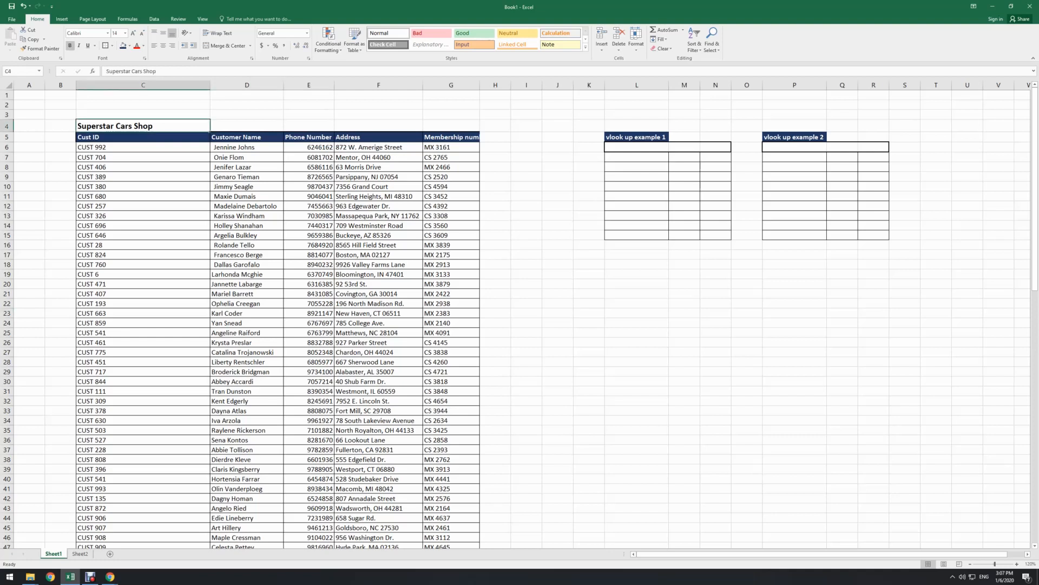
{"action": "left_click", "coordinate": [143, 226]}
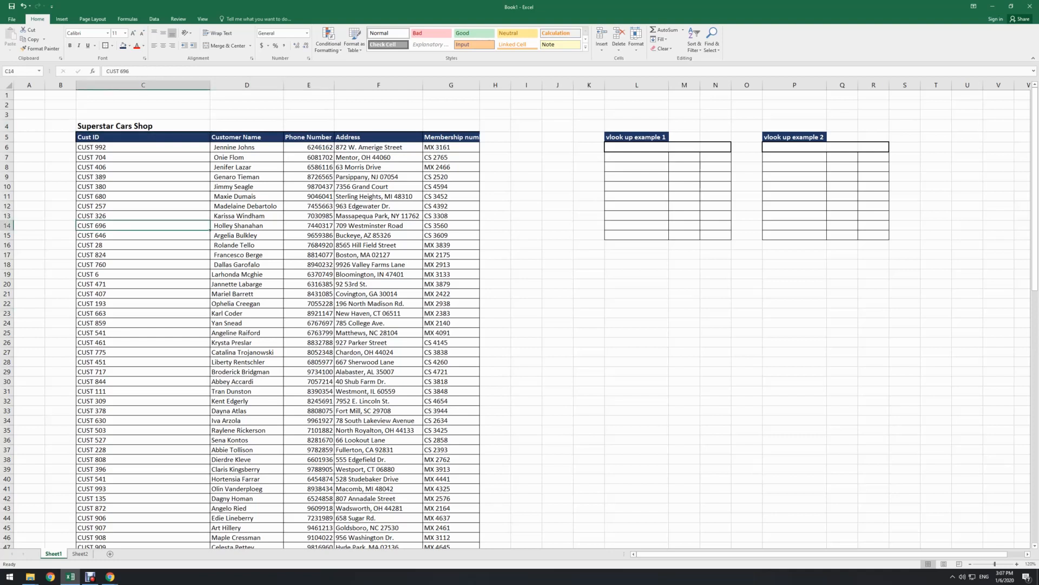
{"action": "left_click", "coordinate": [379, 246]}
{"action": "left_click", "coordinate": [451, 265]}
{"action": "left_click", "coordinate": [451, 333]}
{"action": "left_click", "coordinate": [143, 284]}
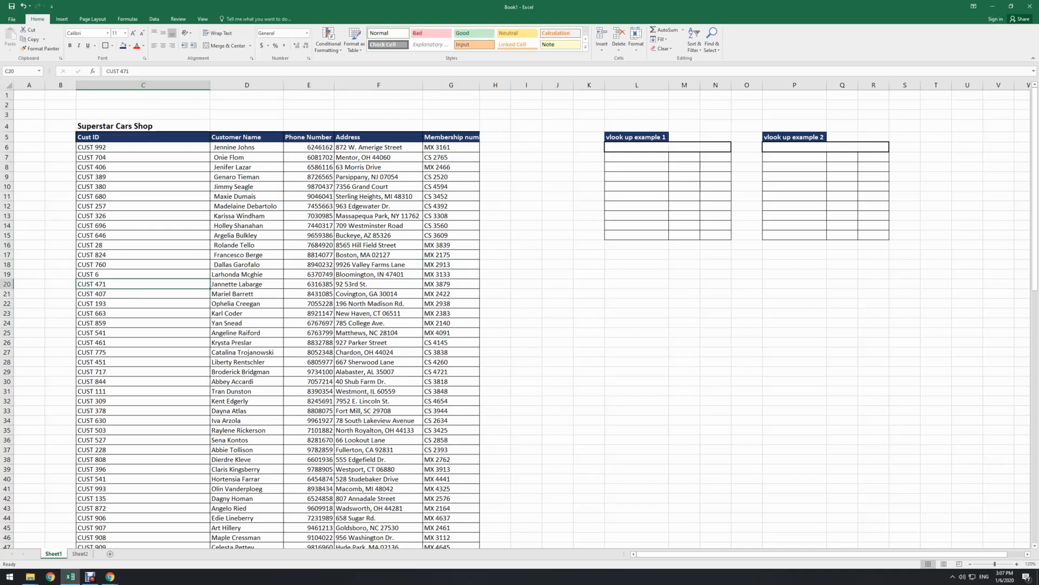
{"action": "left_click", "coordinate": [143, 137]}
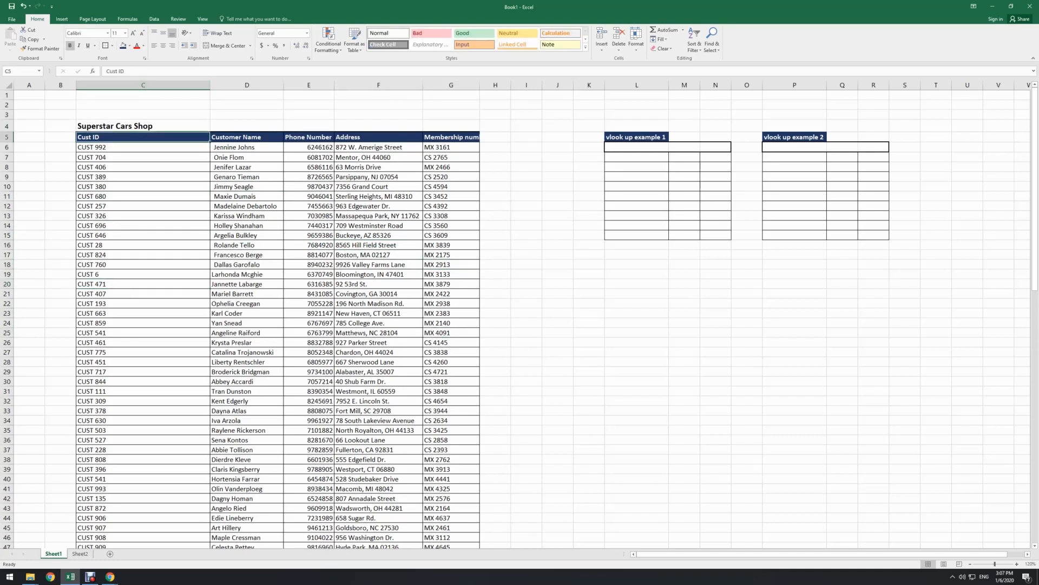
{"action": "left_click", "coordinate": [247, 136]}
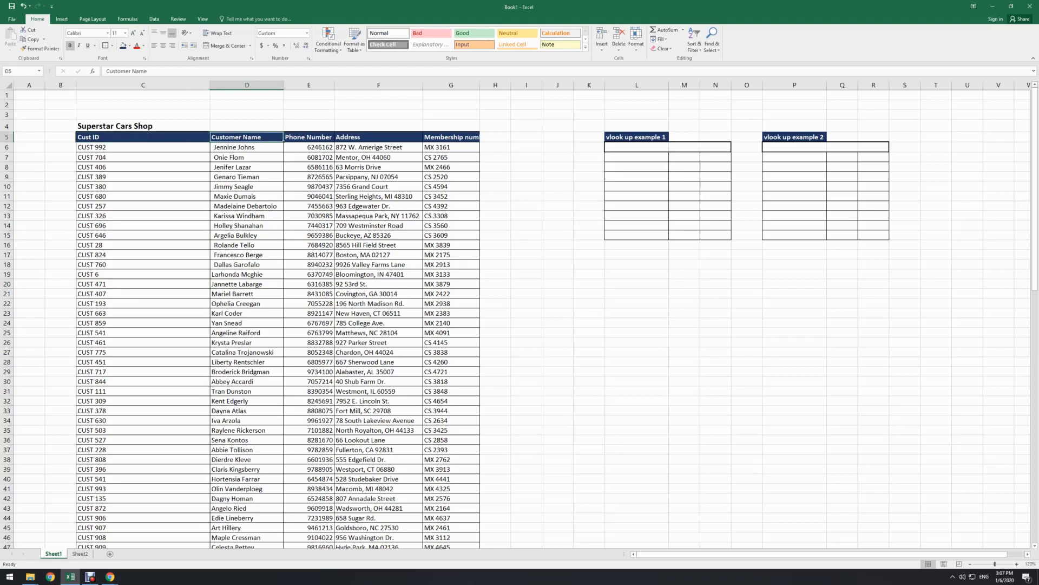
{"action": "left_click", "coordinate": [308, 137]}
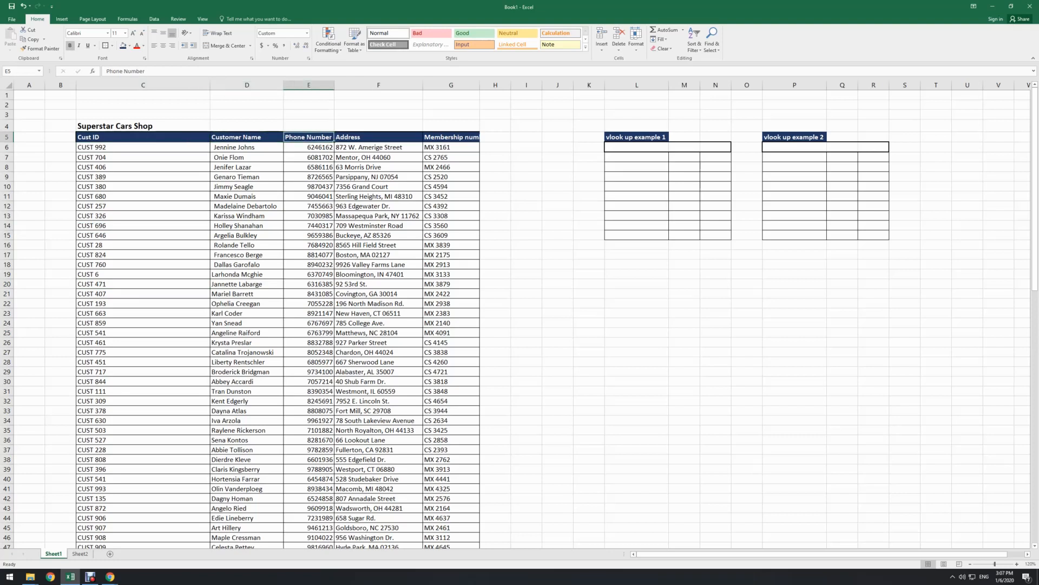
{"action": "left_click", "coordinate": [378, 137]}
{"action": "left_click", "coordinate": [451, 137]}
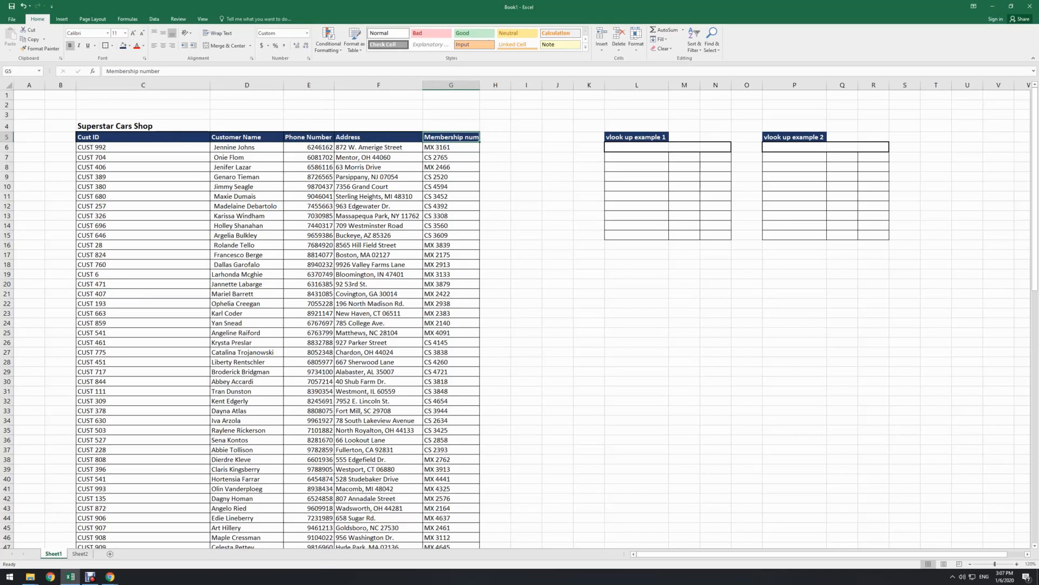
Auto-fit column G so its width matches the Membership number heading.
{"action": "double_click", "coordinate": [480, 85]}
{"action": "left_click", "coordinate": [457, 226]}
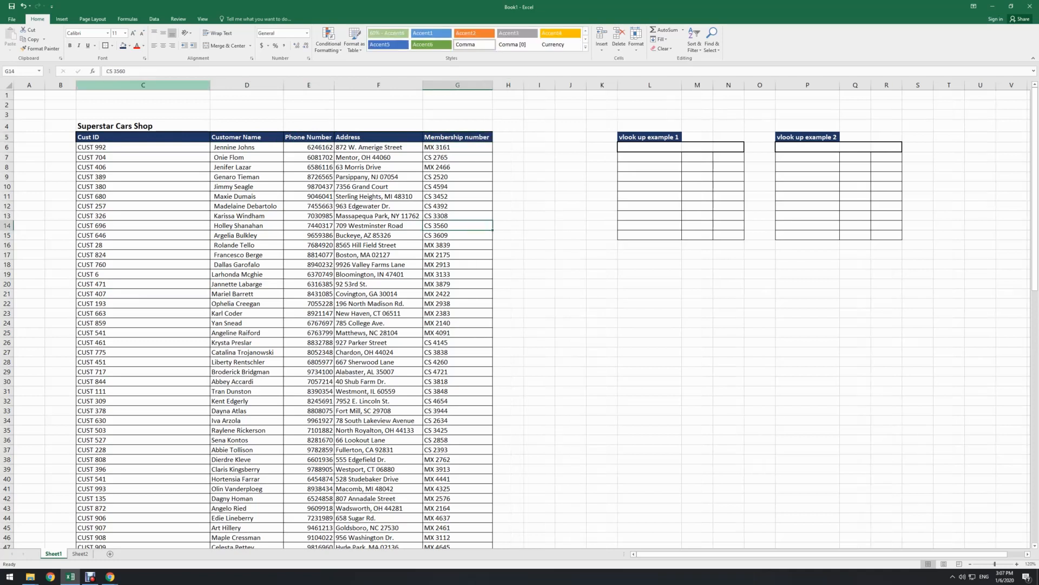
{"action": "left_click", "coordinate": [142, 216]}
{"action": "left_click", "coordinate": [143, 126]}
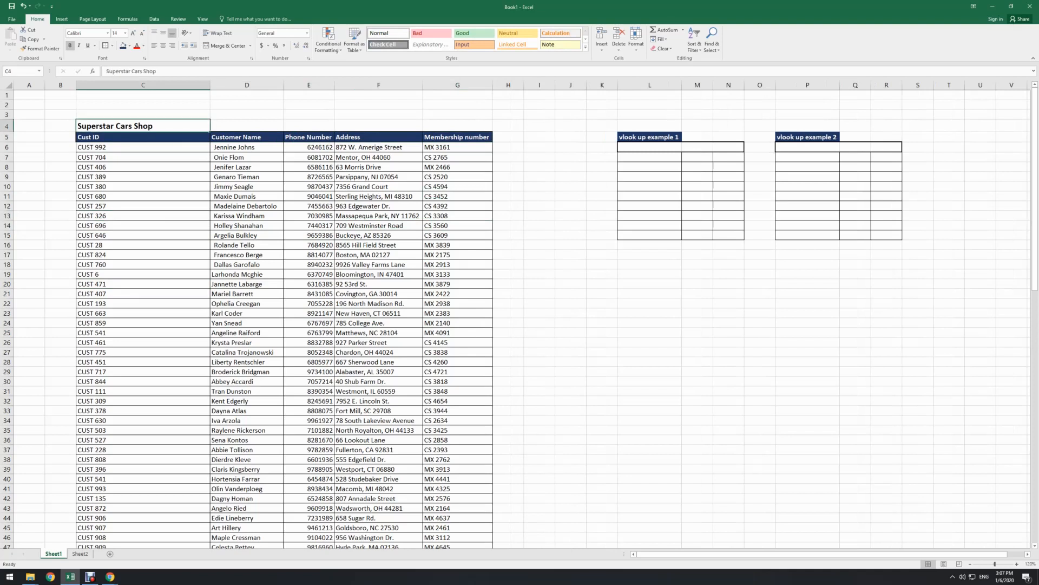
In the vlook up example 1 table, enter the heading CUST ID in L6 and the customer ID from row 12 in L7.
{"action": "left_click", "coordinate": [650, 147]}
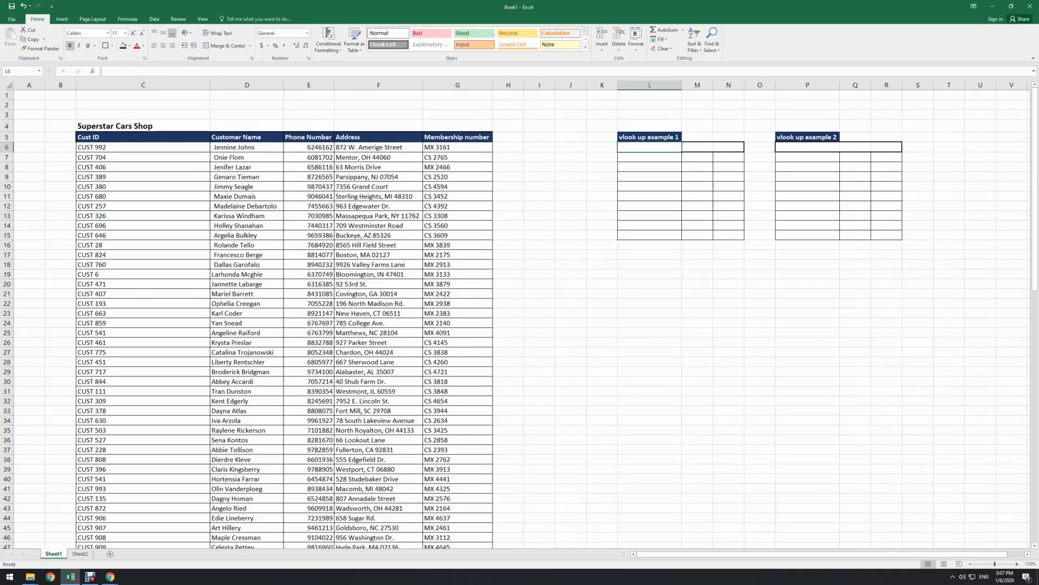
{"action": "left_click", "coordinate": [649, 157]}
{"action": "left_click", "coordinate": [650, 147]}
{"action": "type", "text": "CUST IF"}
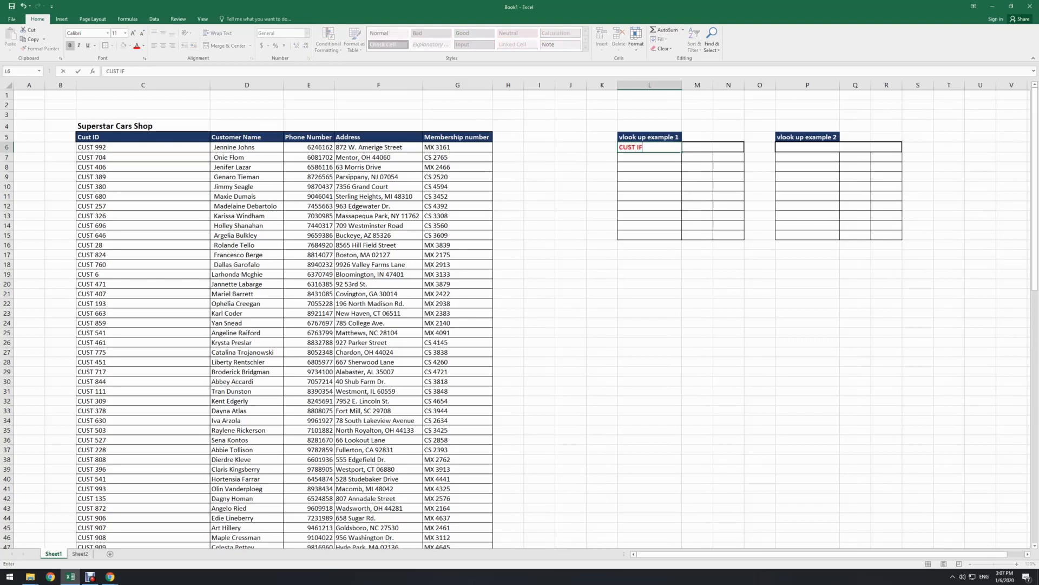
{"action": "key", "text": "BackSpace"}
{"action": "type", "text": "D"}
{"action": "key", "text": "Return"}
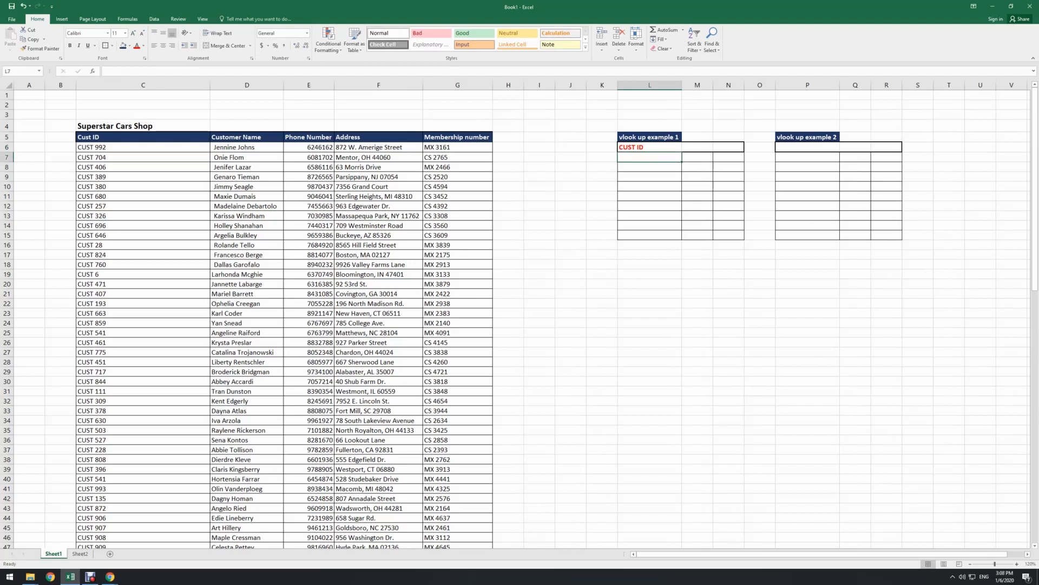
{"action": "type", "text": "CUST 257"}
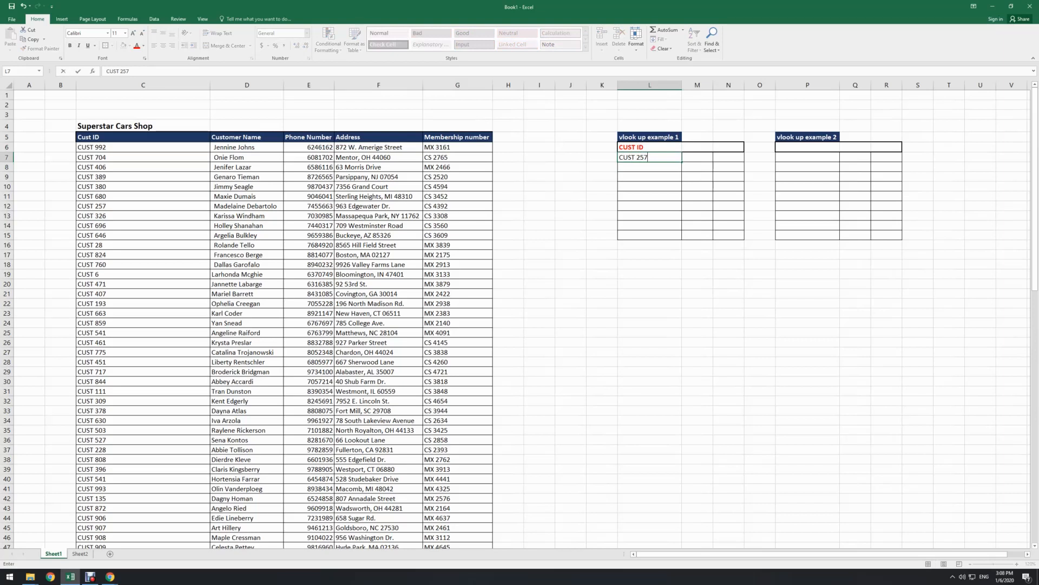
{"action": "key", "text": "Return"}
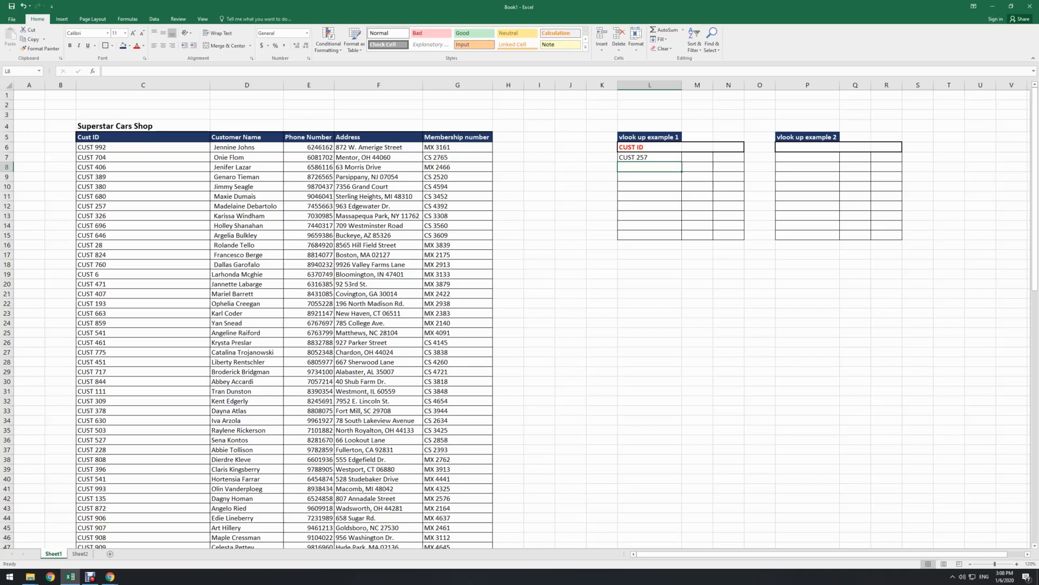
{"action": "left_click", "coordinate": [649, 157]}
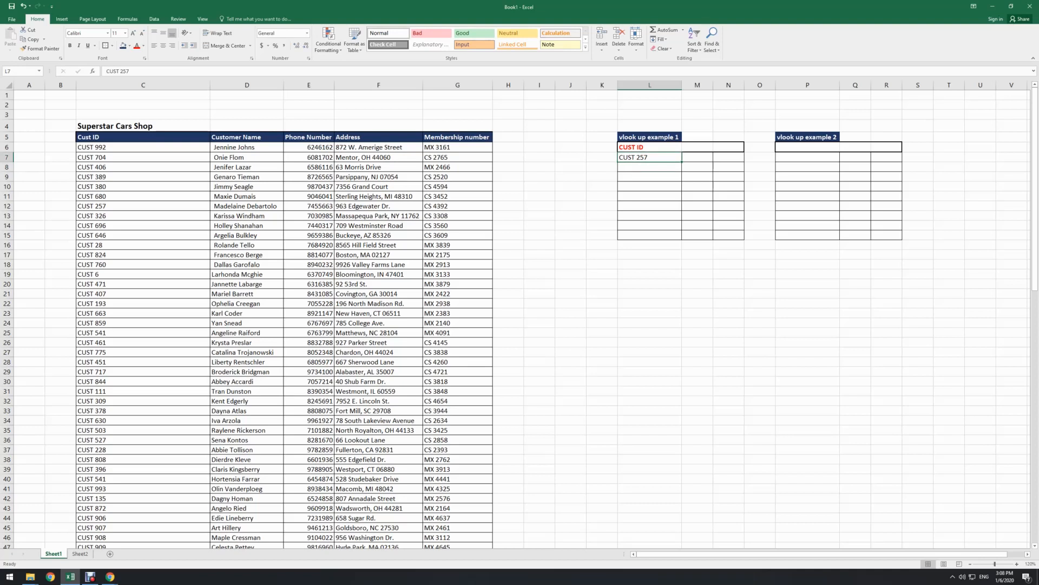
Enter the heading Customer Name in M6 of the vlook up example 1 table.
{"action": "left_click", "coordinate": [698, 158]}
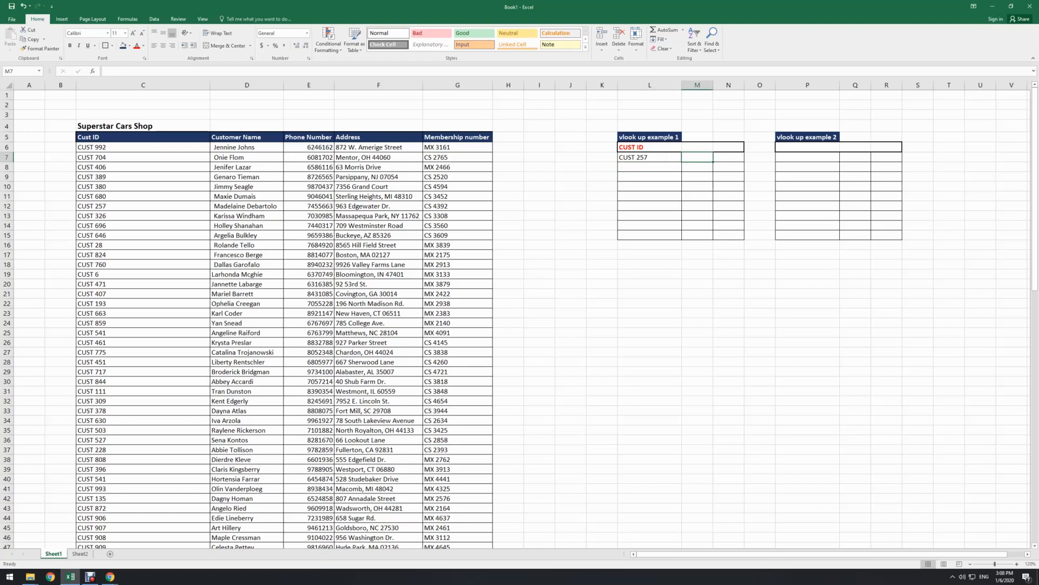
{"action": "left_click", "coordinate": [698, 147]}
{"action": "type", "text": "CUstimer"}
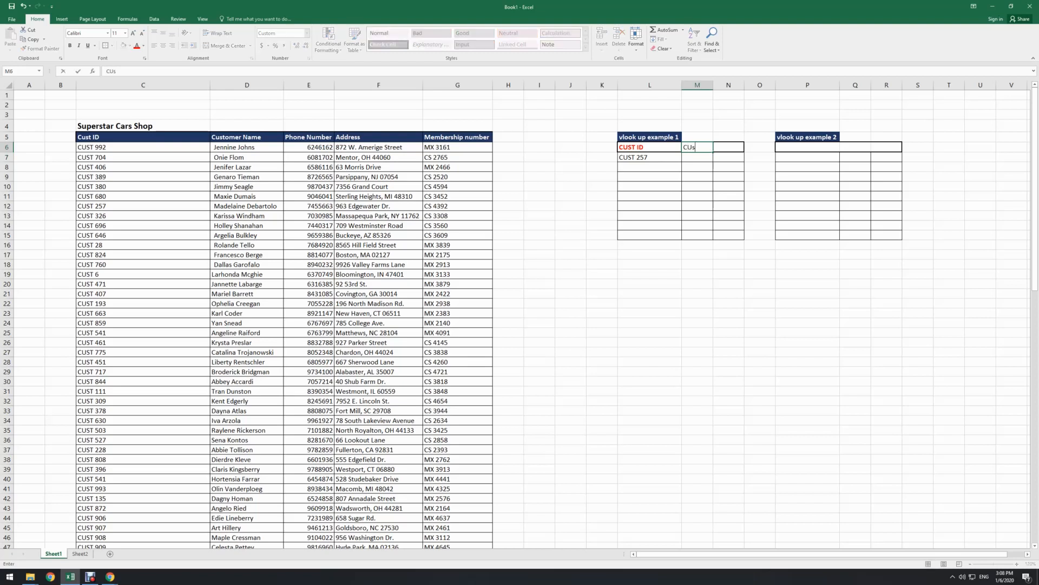
{"action": "key", "text": "BackSpace"}
{"action": "key", "text": "BackSpace"}
{"action": "key", "text": "BackSpace"}
{"action": "key", "text": "BackSpace"}
{"action": "type", "text": "omer Name"}
{"action": "key", "text": "Tab"}
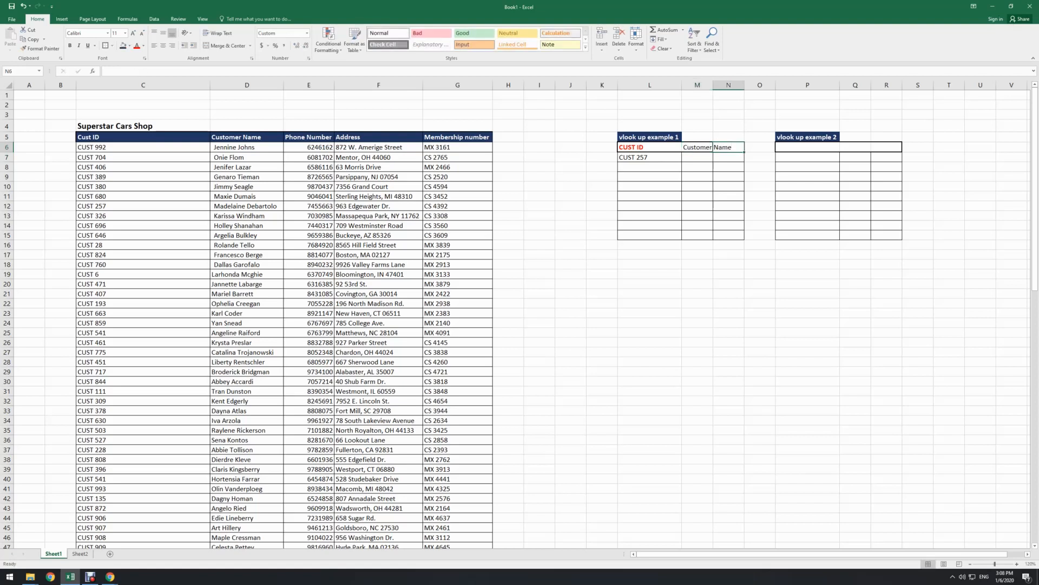
Enter the heading Phone Number in N6 of the vlook up example 1 table.
{"action": "type", "text": "Phone Numebr"}
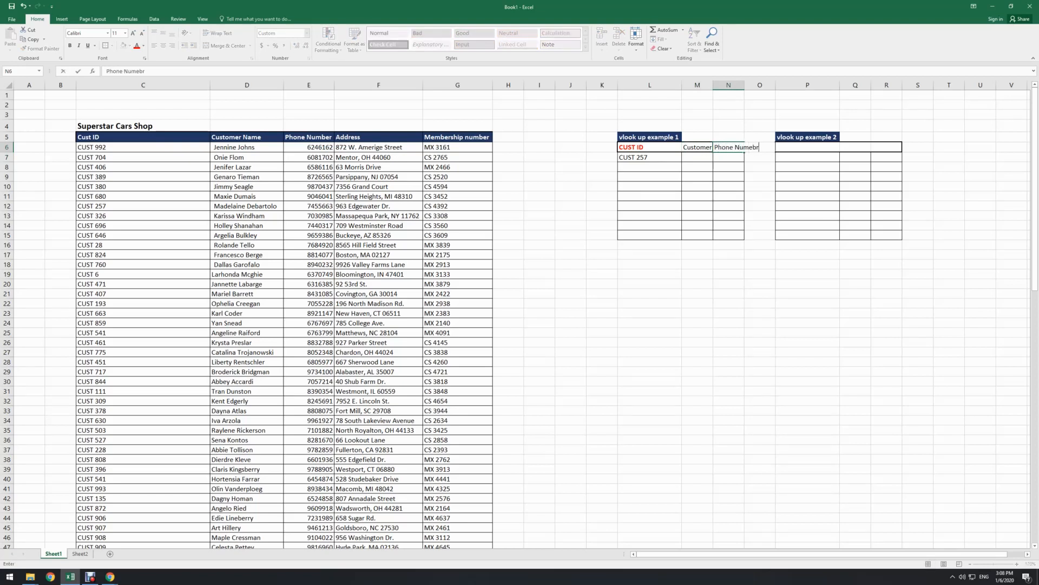
{"action": "key", "text": "BackSpace"}
{"action": "key", "text": "BackSpace"}
{"action": "key", "text": "BackSpace"}
{"action": "type", "text": "ber"}
{"action": "key", "text": "Return"}
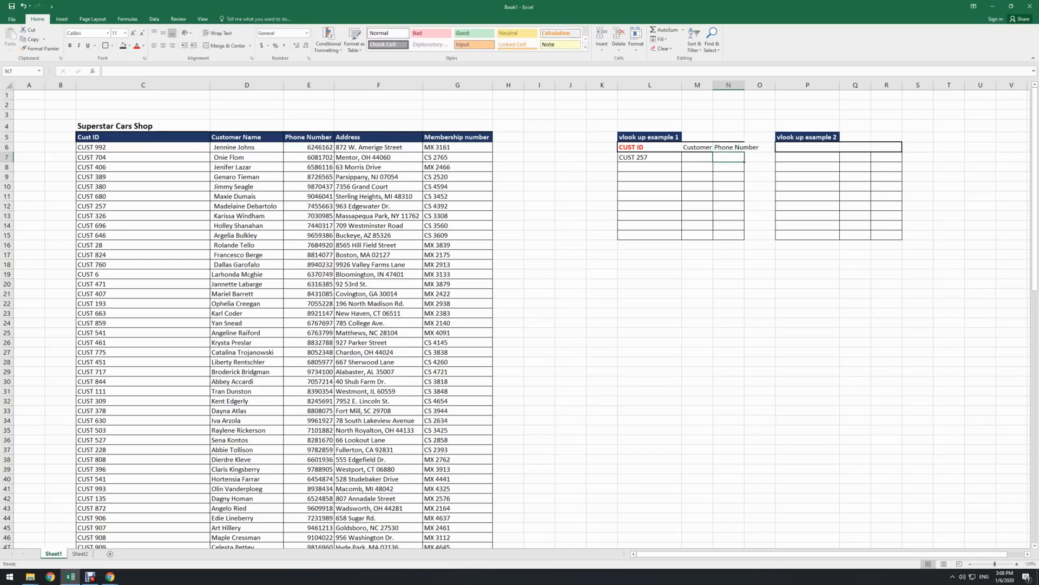
Add a column at N in the vlook up example 1 table and put the Phone Number heading in the new N6.
{"action": "left_click", "coordinate": [760, 85]}
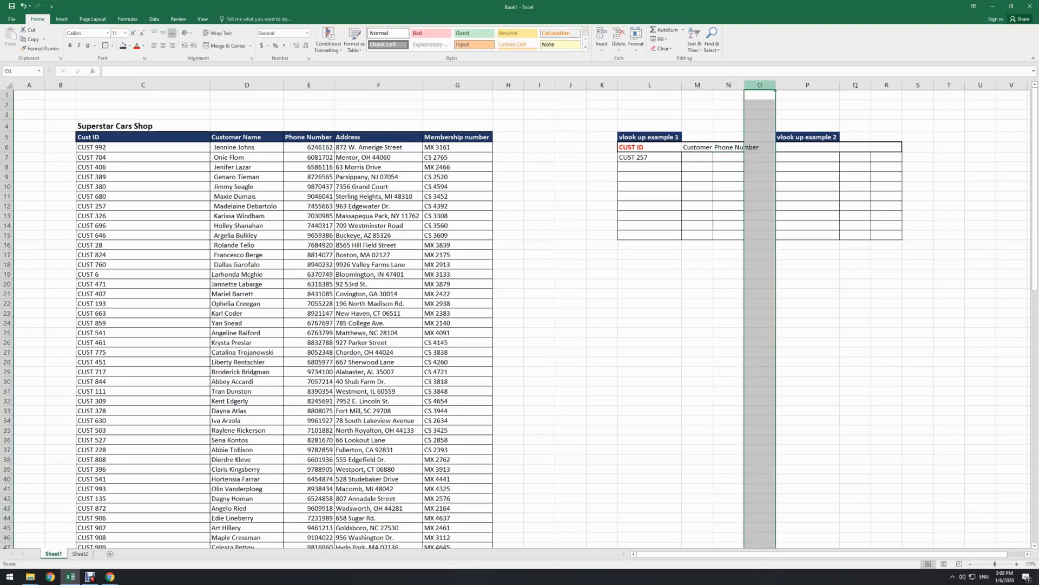
{"action": "left_click", "coordinate": [729, 85]}
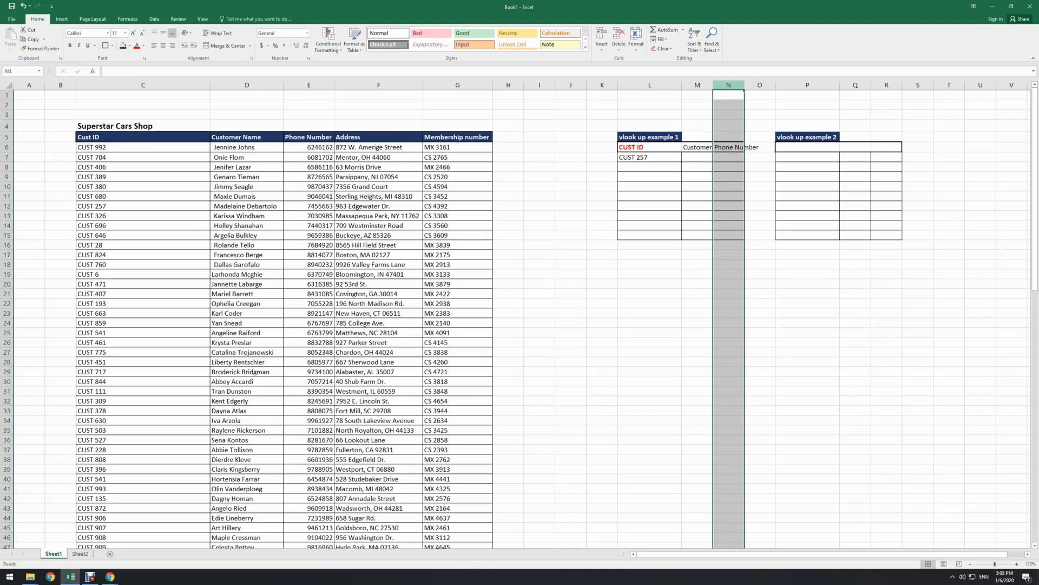
{"action": "key", "text": "ctrl+shift+plus"}
{"action": "left_click", "coordinate": [760, 147]}
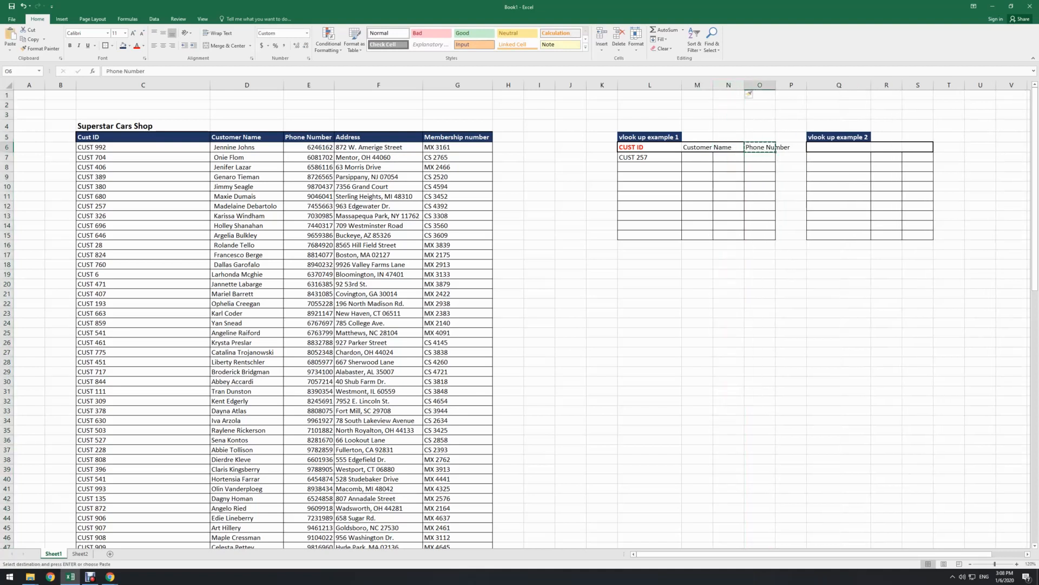
{"action": "left_click", "coordinate": [729, 147]}
{"action": "type", "text": "Phone Number"}
Replace the heading in O6 with Membership number.
{"action": "left_click", "coordinate": [760, 147]}
{"action": "type", "text": "Meme"}
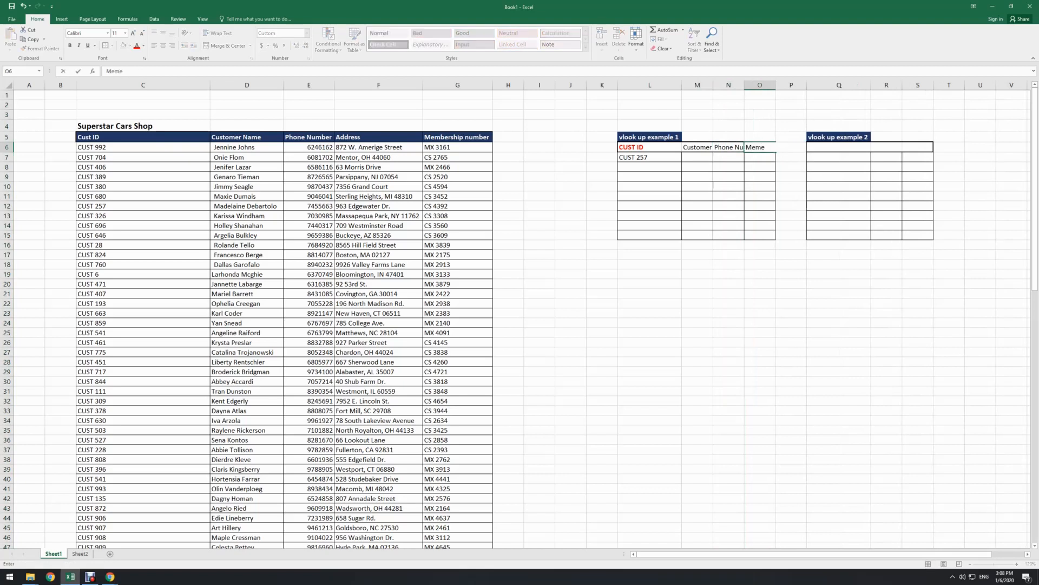
{"action": "key", "text": "BackSpace"}
{"action": "key", "text": "BackSpace"}
{"action": "type", "text": "bership d"}
{"action": "key", "text": "BackSpace"}
{"action": "type", "text": "number"}
{"action": "key", "text": "Return"}
Auto-fit columns M to O to the width of their headings.
{"action": "left_click_drag", "start_coordinate": [697, 85], "coordinate": [760, 85]}
{"action": "double_click", "coordinate": [775, 85]}
{"action": "left_click", "coordinate": [767, 206]}
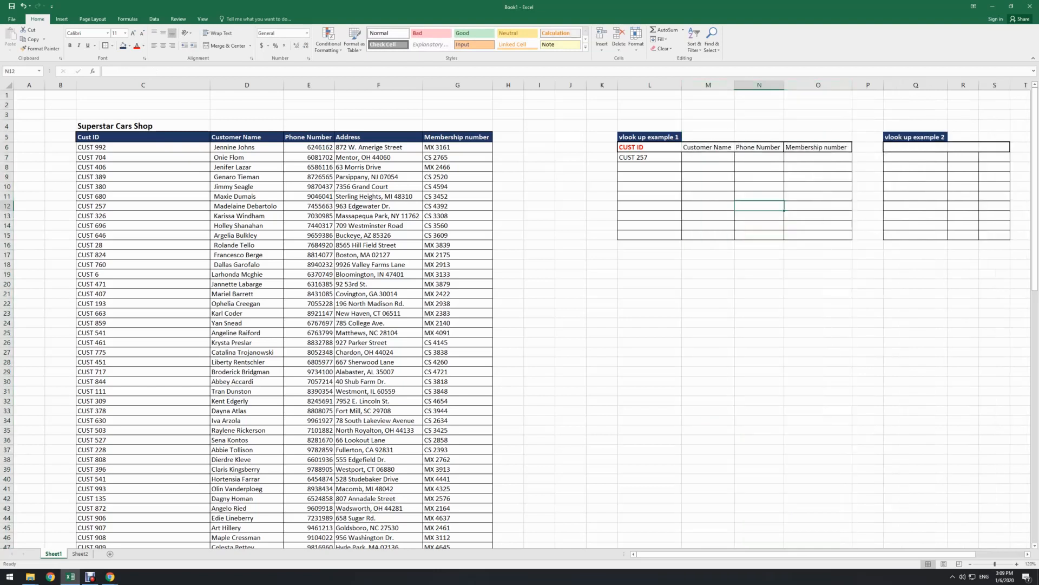
Compare the lookup customer ID in L7 with the Cust ID column of the main customer table.
{"action": "left_click", "coordinate": [708, 157]}
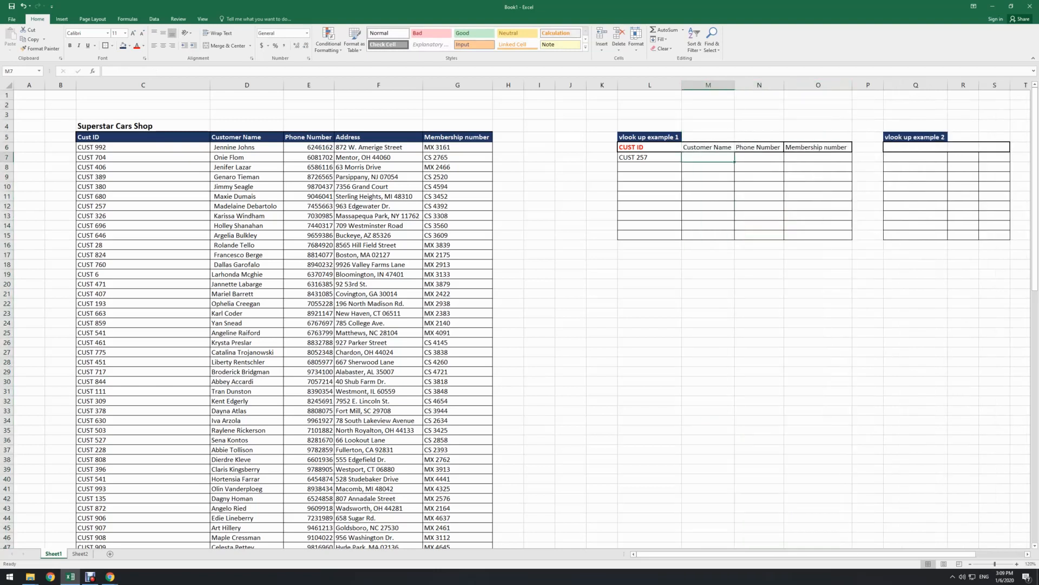
{"action": "left_click", "coordinate": [708, 167]}
{"action": "left_click", "coordinate": [708, 157]}
{"action": "left_click", "coordinate": [649, 157]}
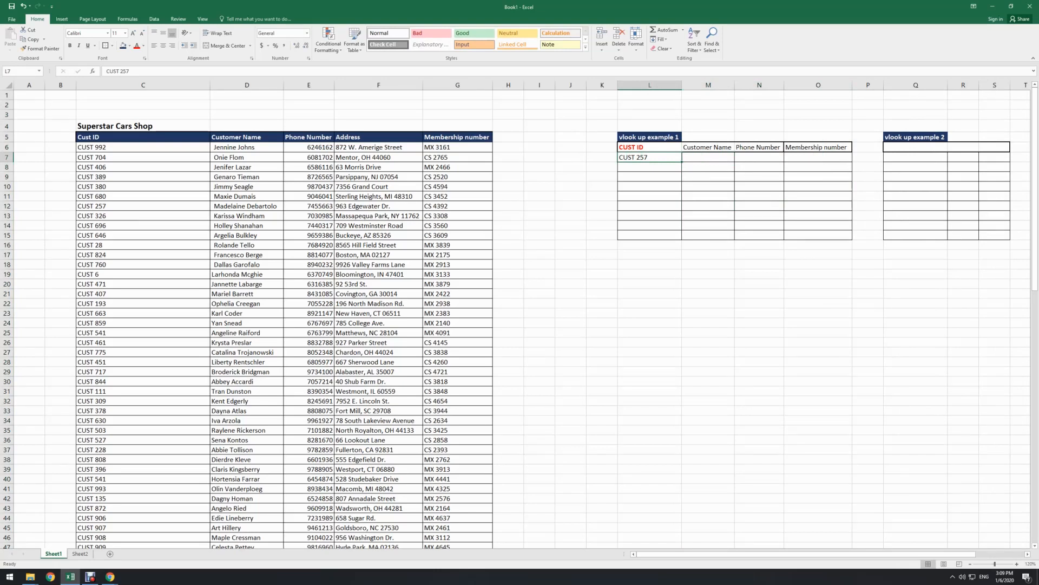
{"action": "left_click", "coordinate": [143, 85]}
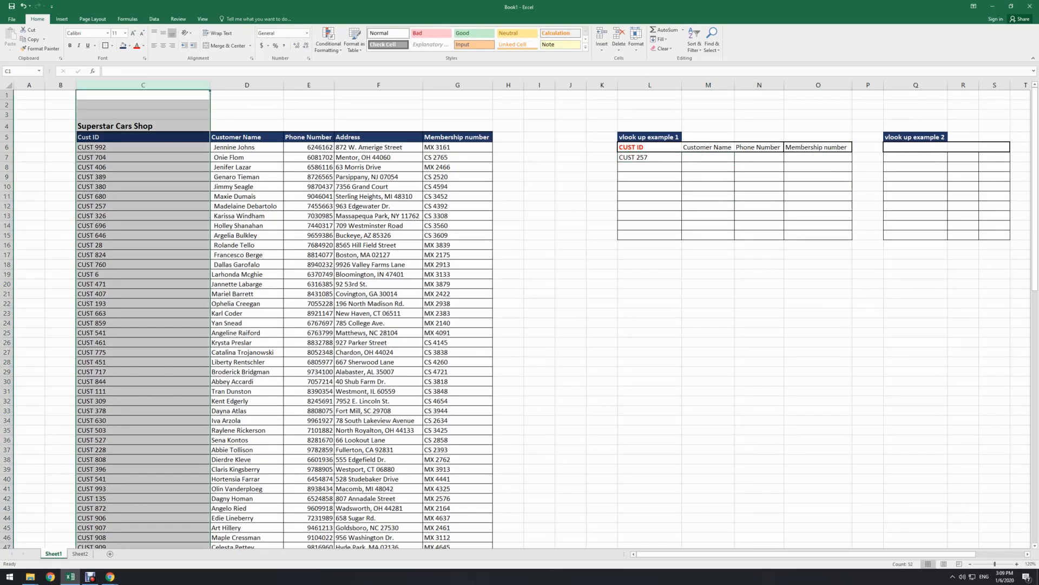
{"action": "scroll", "coordinate": [514, 319], "scroll_direction": "down", "scroll_amount": 9}
{"action": "scroll", "coordinate": [515, 320], "scroll_direction": "up", "scroll_amount": 9}
Start a VLOOKUP formula in M7 with L7 as the lookup value.
{"action": "left_click", "coordinate": [708, 157]}
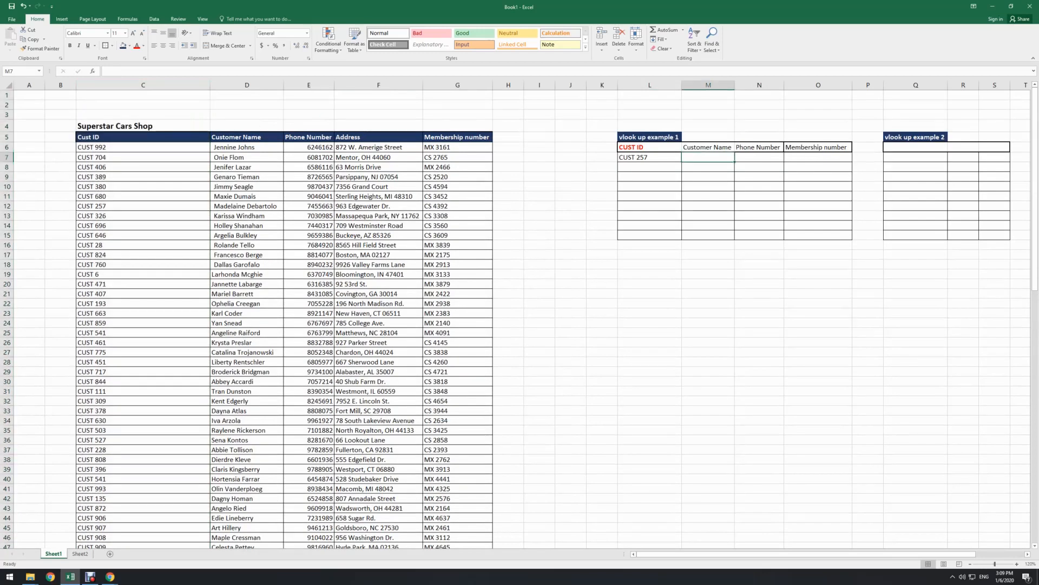
{"action": "type", "text": "=vlook"}
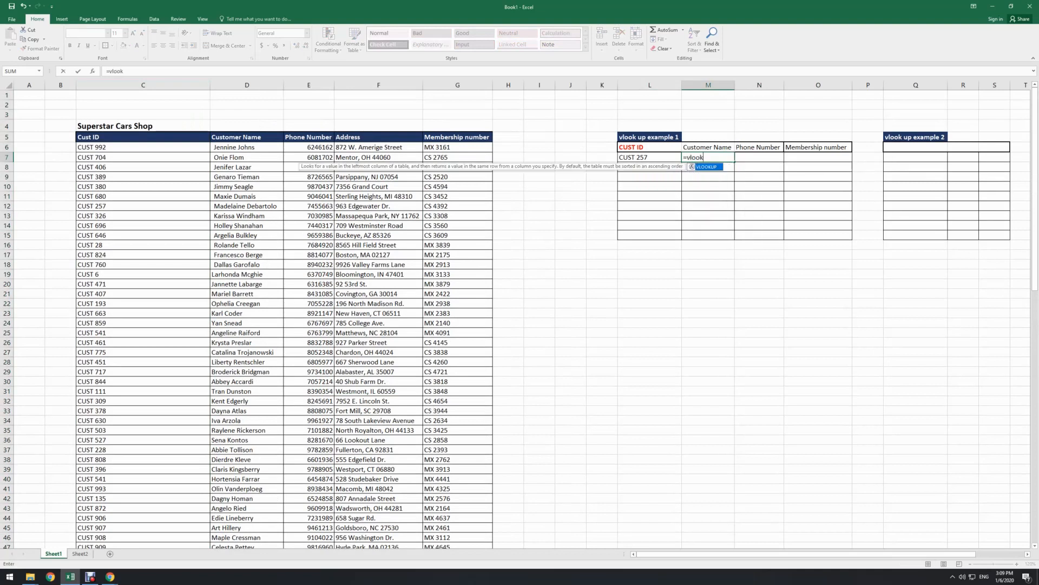
{"action": "type", "text": "up"}
{"action": "key", "text": "Tab"}
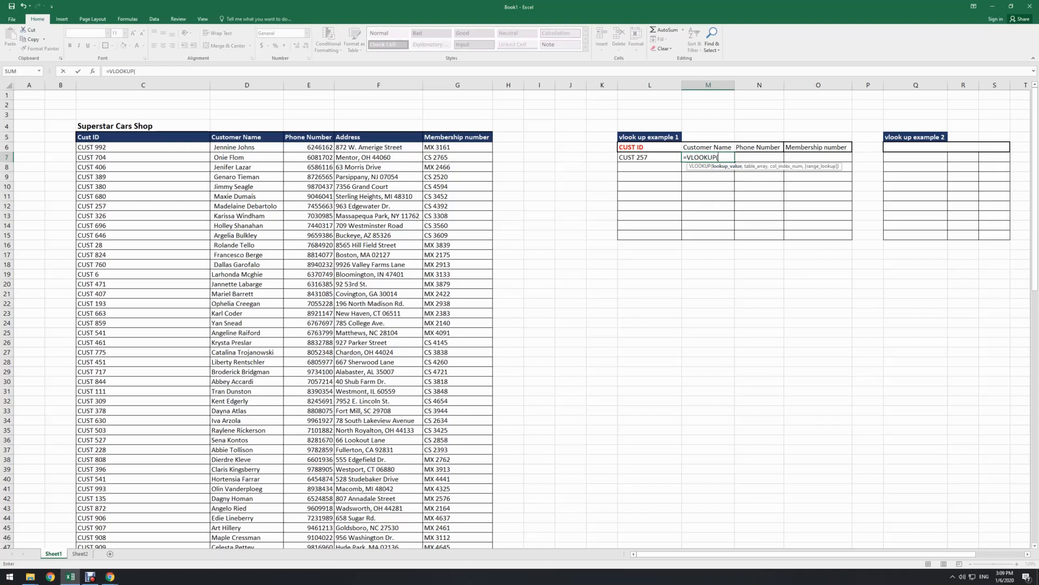
{"action": "key", "text": "Left"}
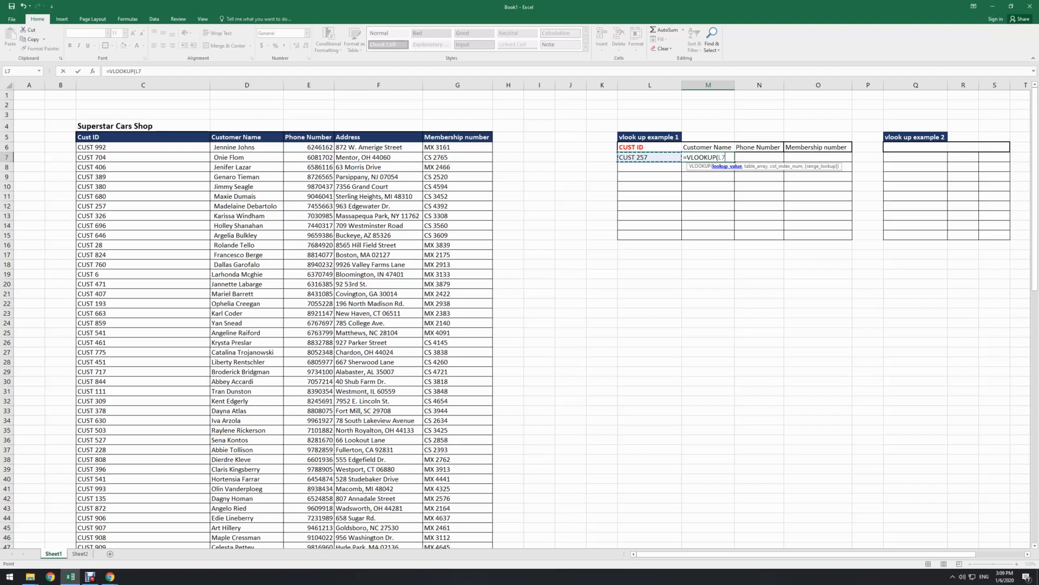
{"action": "type", "text": ","}
Set C5:G55 as the table array in M7's VLOOKUP formula and make it absolute as $C$5:$G$55.
{"action": "left_click_drag", "start_coordinate": [87, 136], "coordinate": [492, 450]}
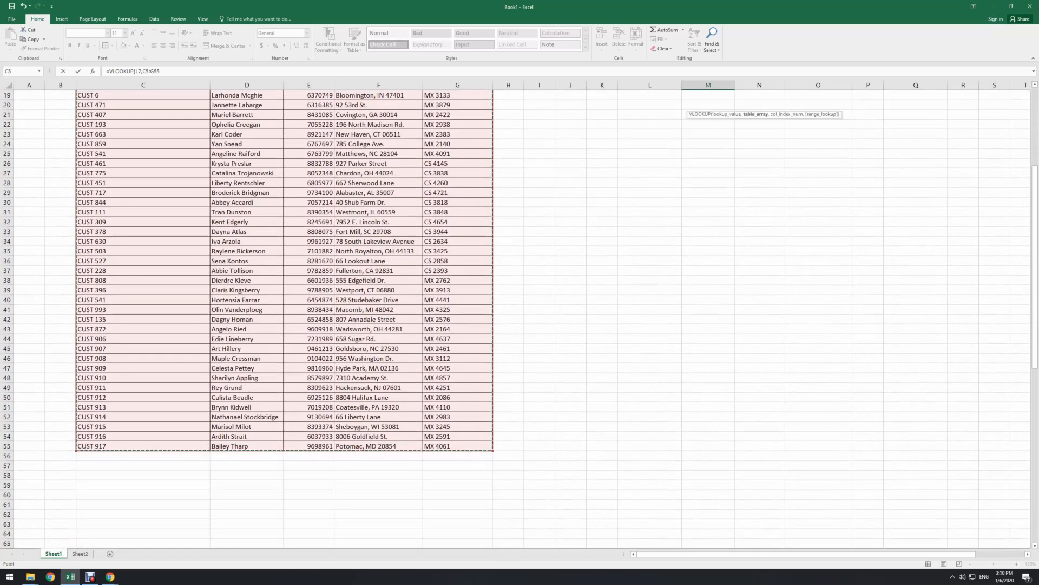
{"action": "scroll", "coordinate": [514, 319], "scroll_direction": "up", "scroll_amount": 6}
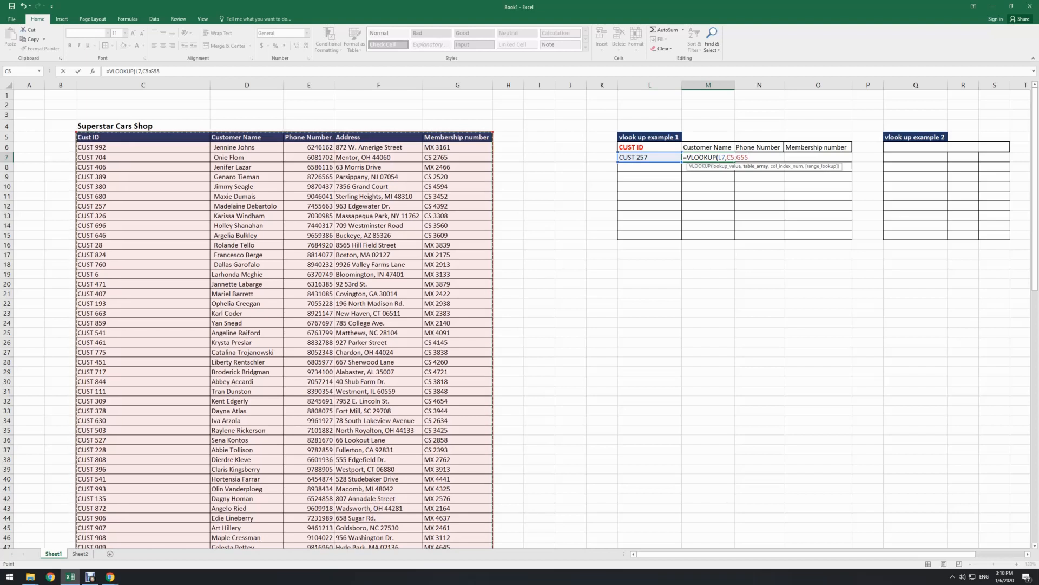
{"action": "left_click", "coordinate": [151, 72]}
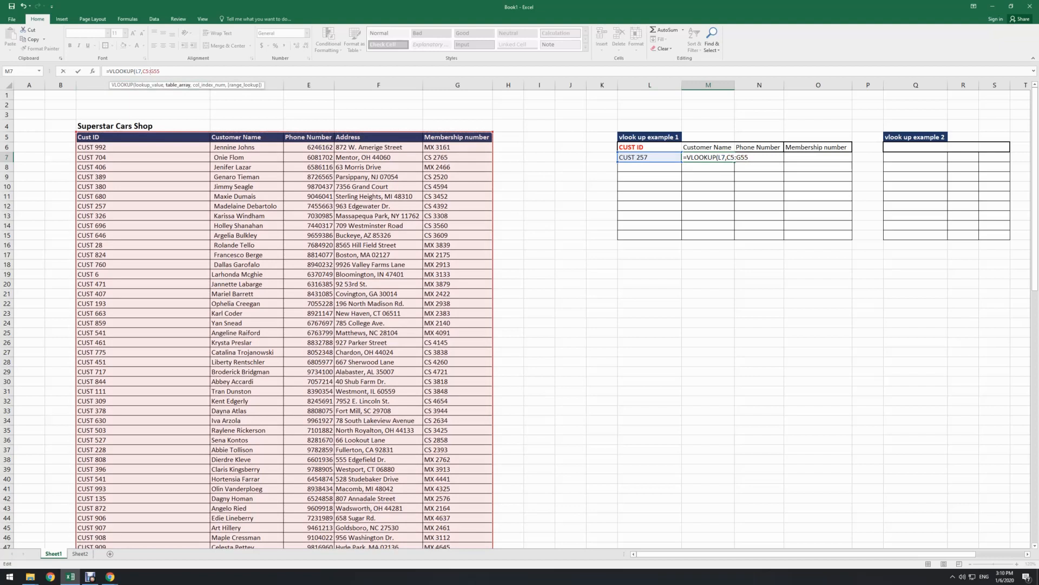
{"action": "key", "text": "F4"}
{"action": "left_click", "coordinate": [146, 70]}
{"action": "key", "text": "F4"}
Complete the M7 formula with column index 2 and exact match (FALSE), and auto-fit column M to its content.
{"action": "left_click", "coordinate": [172, 71]}
{"action": "type", "text": ",2"}
{"action": "type", "text": ",2,"}
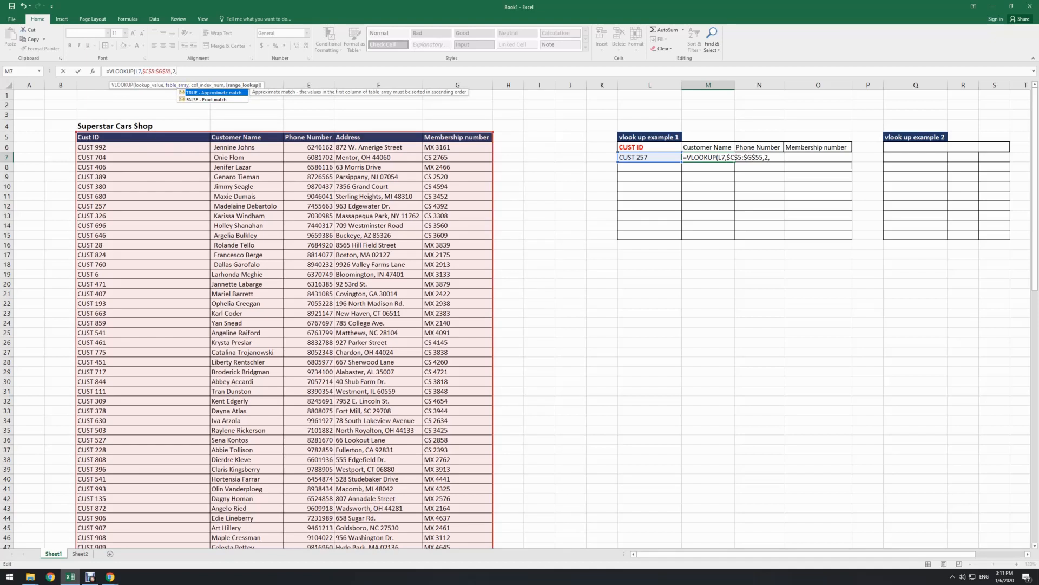
{"action": "key", "text": "Down"}
{"action": "key", "text": "Tab"}
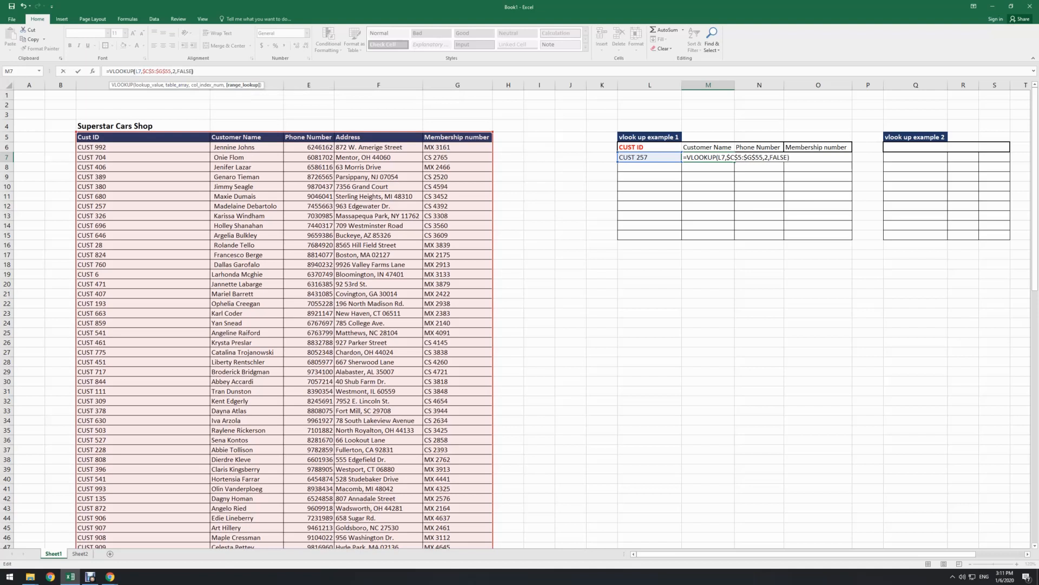
{"action": "key", "text": "Return"}
{"action": "key", "text": "Up"}
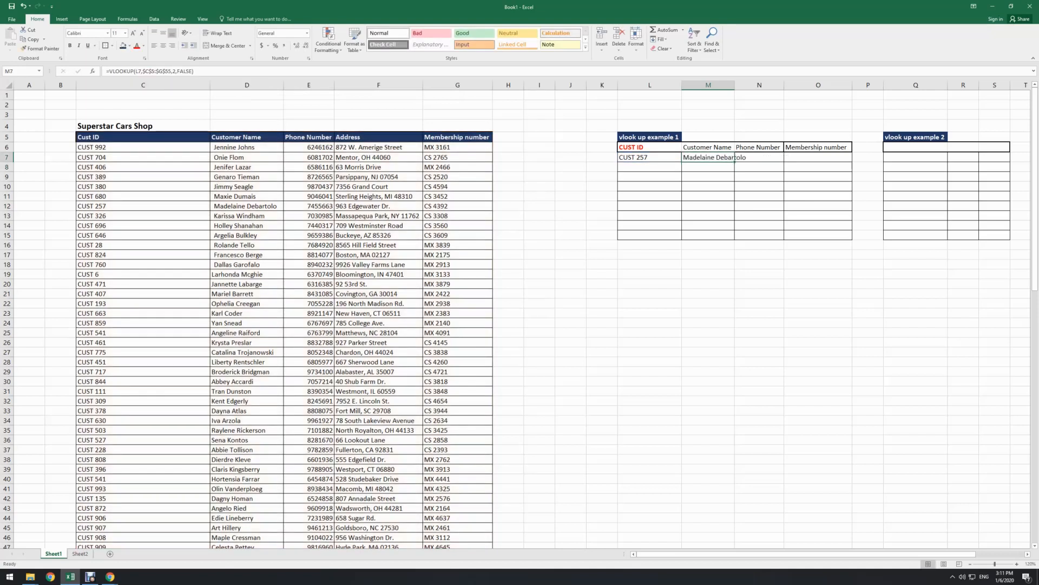
{"action": "double_click", "coordinate": [735, 85]}
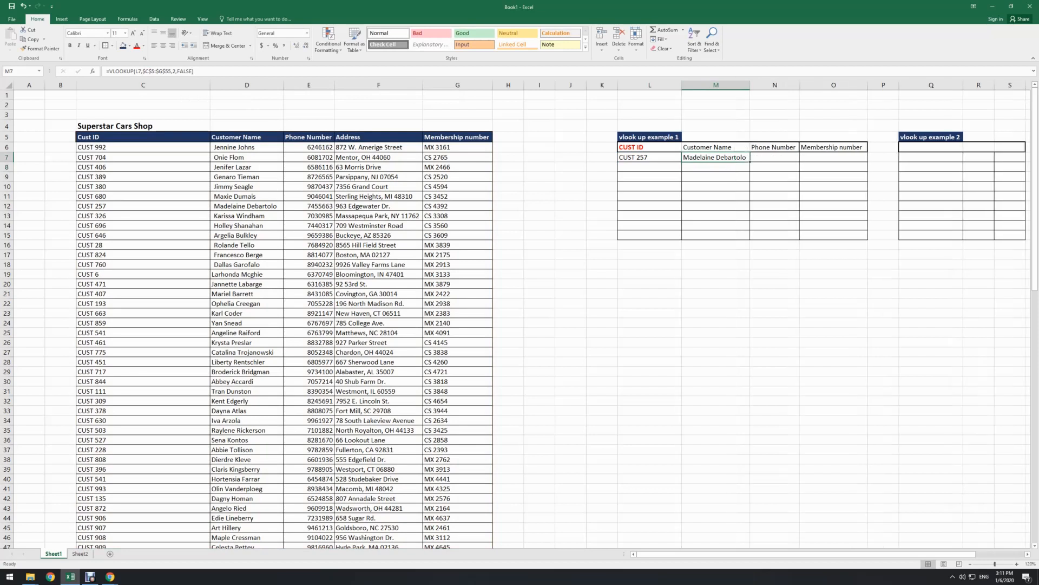
{"action": "left_click", "coordinate": [143, 216]}
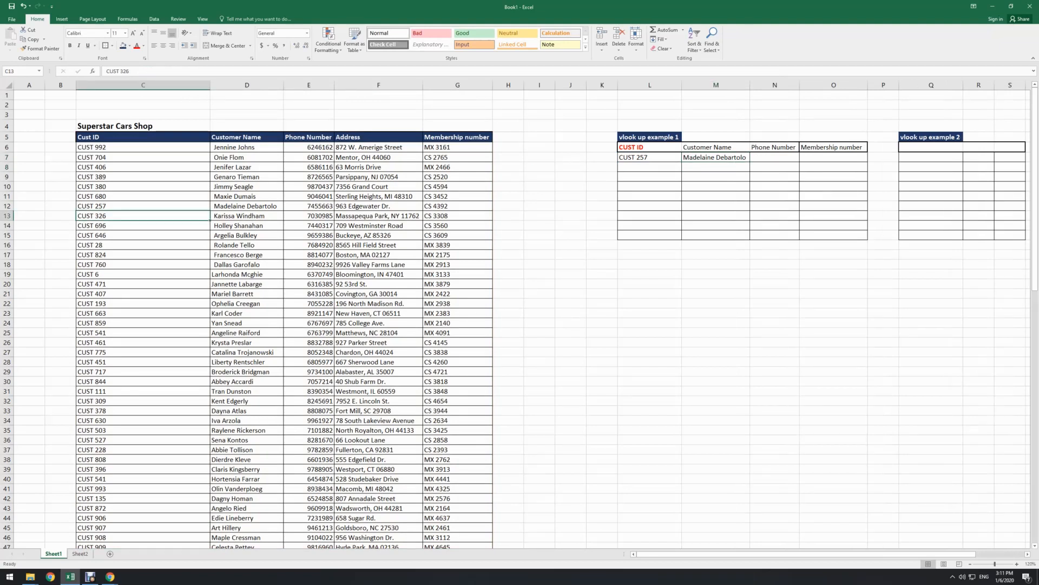
Start a VLOOKUP formula in N7 with L7 as the lookup value and $C$5:$G$55 as the table array.
{"action": "left_click", "coordinate": [775, 158]}
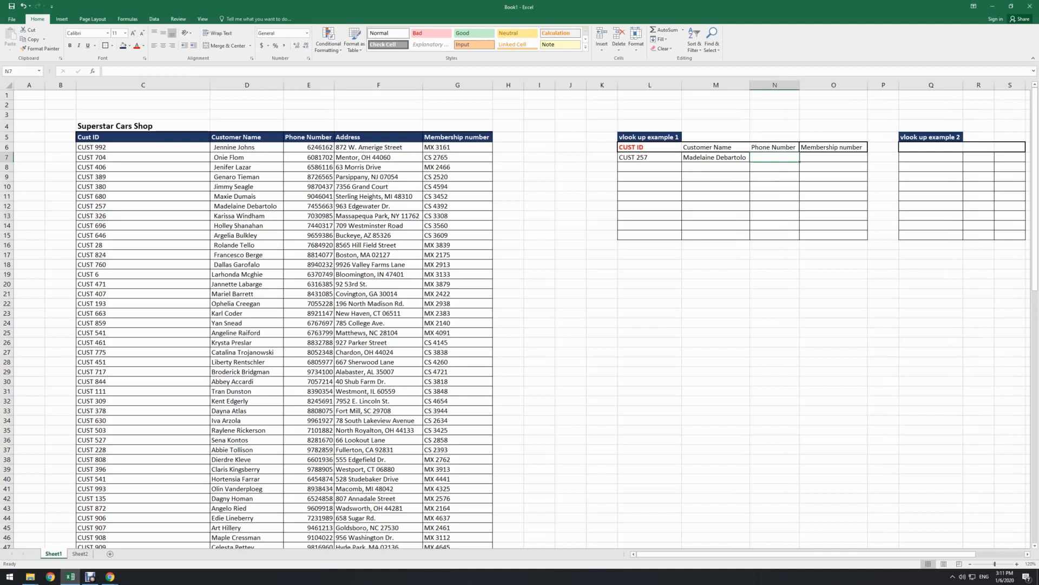
{"action": "type", "text": "="}
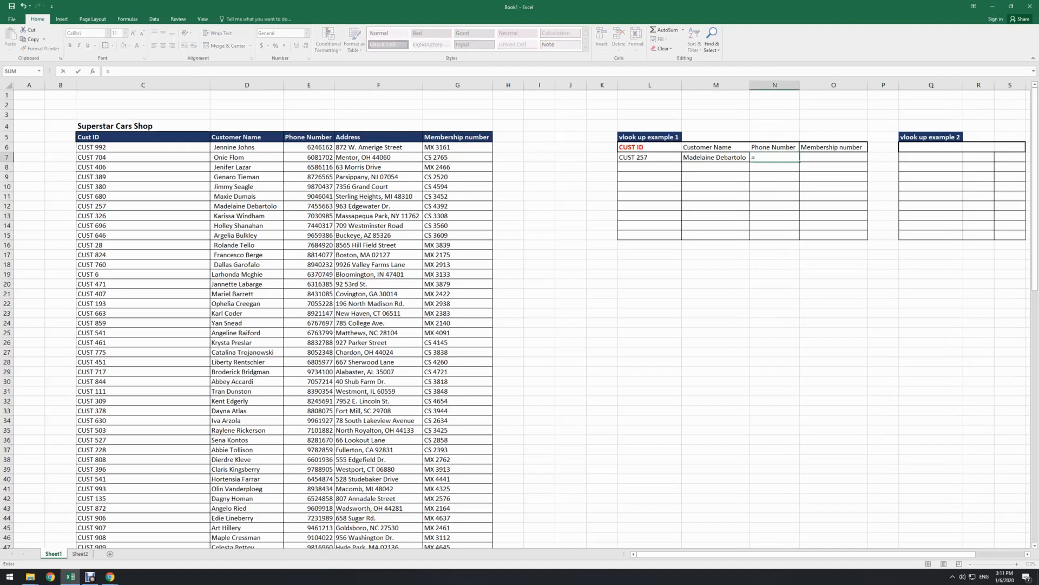
{"action": "type", "text": "vl"}
{"action": "key", "text": "Tab"}
{"action": "key", "text": "Left"}
{"action": "key", "text": "Left"}
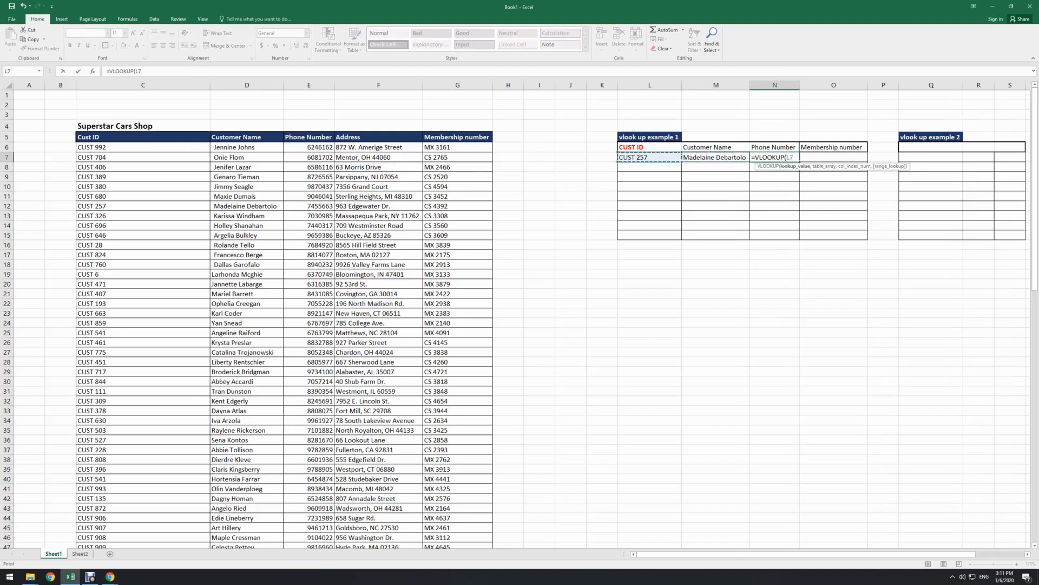
{"action": "type", "text": ","}
{"action": "left_click_drag", "start_coordinate": [81, 147], "coordinate": [488, 514]}
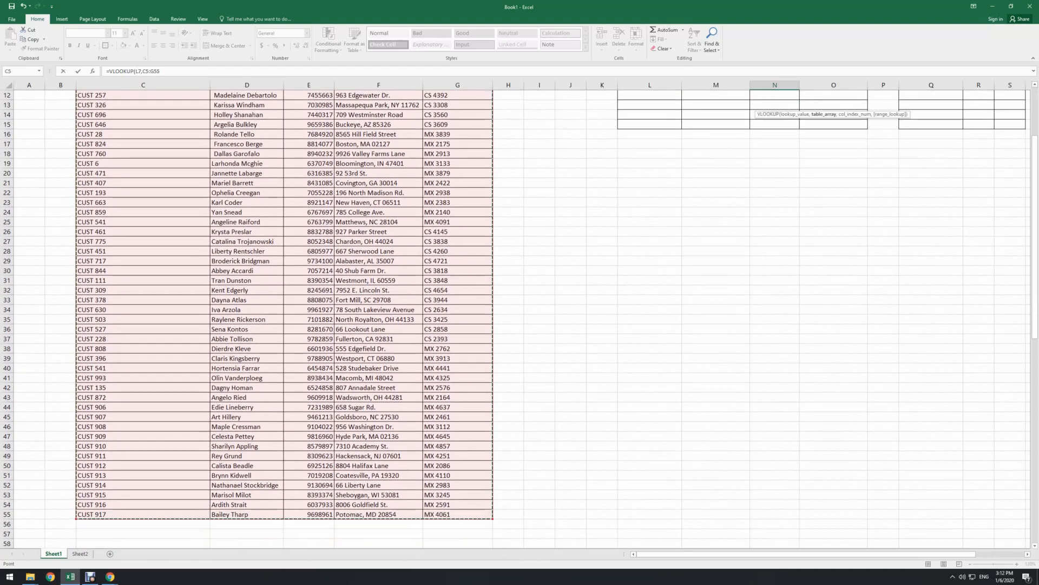
{"action": "key", "text": "F4"}
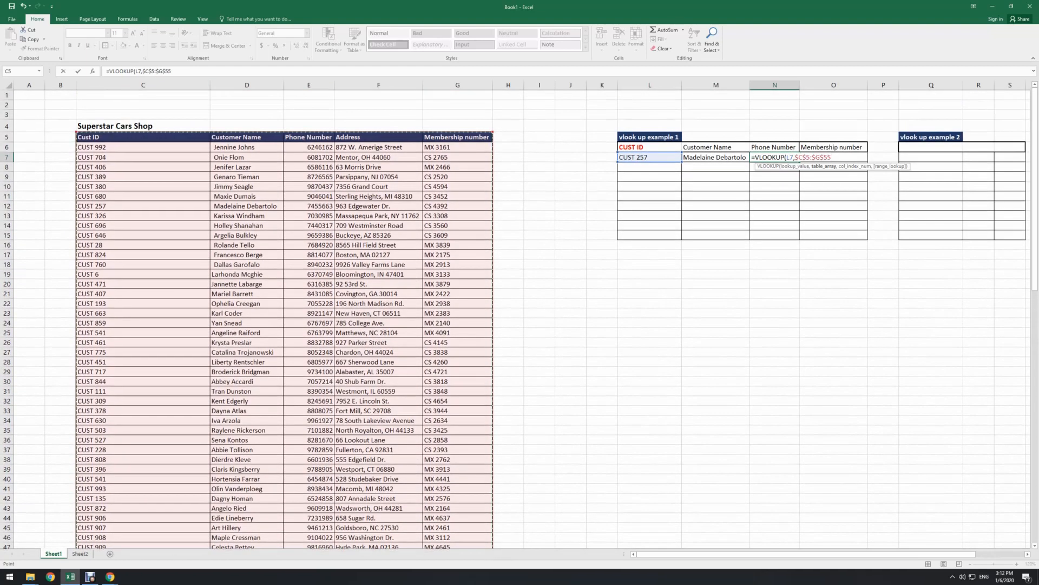
Complete the N7 phone number formula with column index 3 and exact match (FALSE).
{"action": "type", "text": ","}
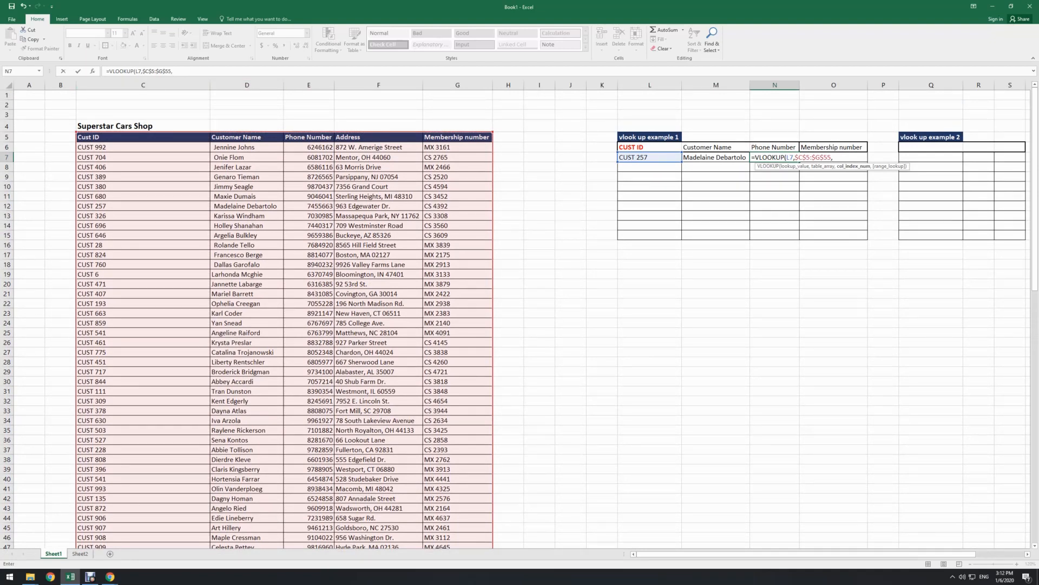
{"action": "type", "text": "3,"}
{"action": "key", "text": "Down"}
{"action": "key", "text": "Tab"}
{"action": "type", "text": ")"}
{"action": "key", "text": "Return"}
{"action": "key", "text": "Up"}
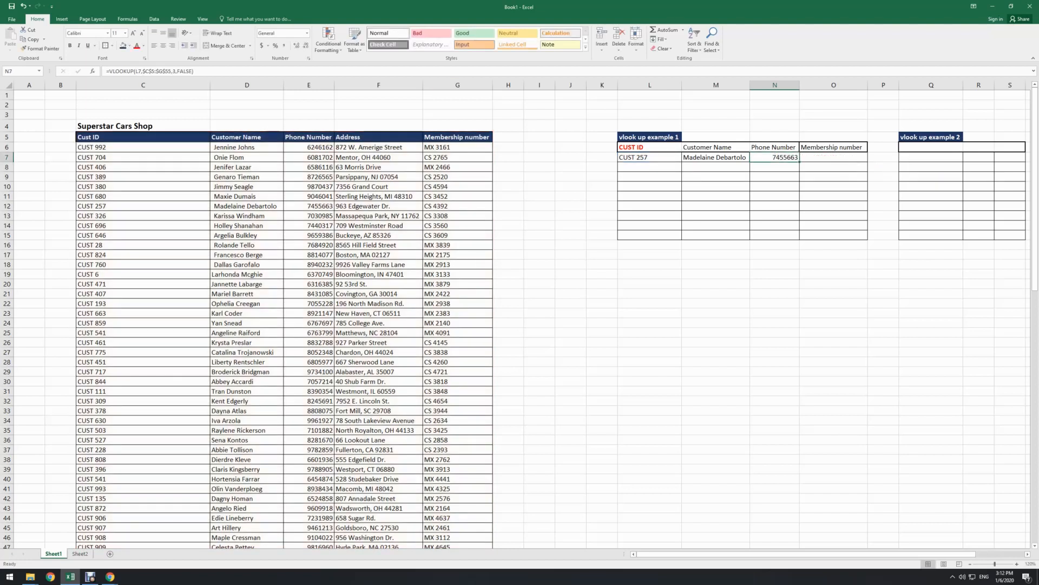
Turn on filters for the customer table and check the record matching L7's customer ID, ending with all records shown.
{"action": "left_click", "coordinate": [143, 137]}
{"action": "key", "text": "ctrl+shift+l"}
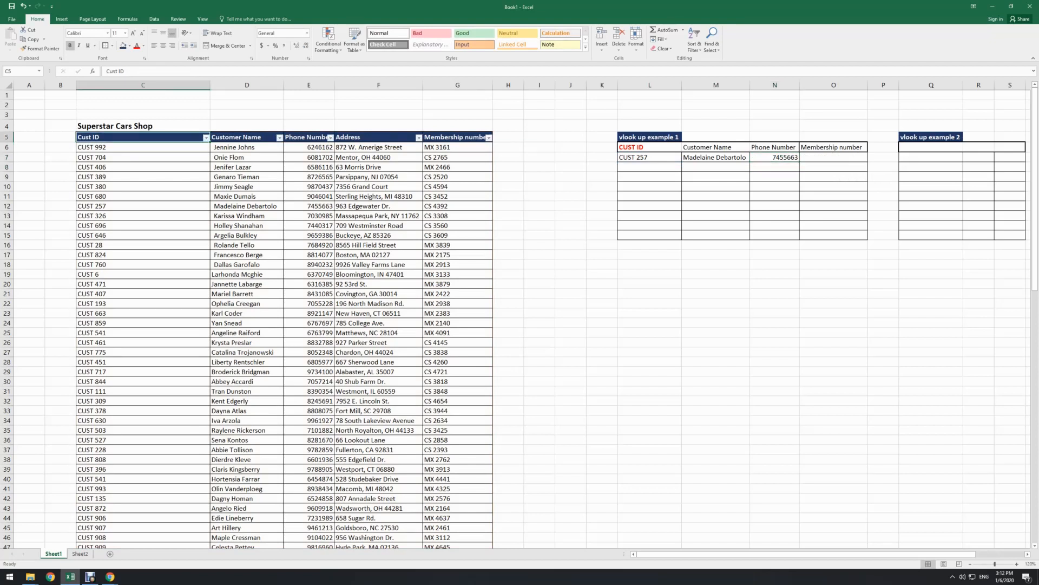
{"action": "key", "text": "alt+Down"}
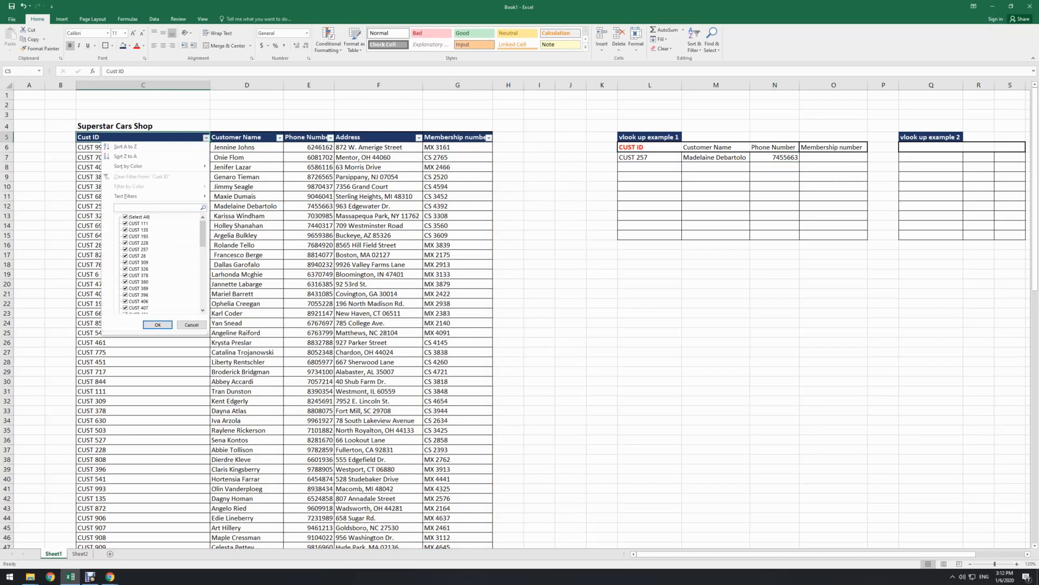
{"action": "type", "text": "257"}
{"action": "key", "text": "Return"}
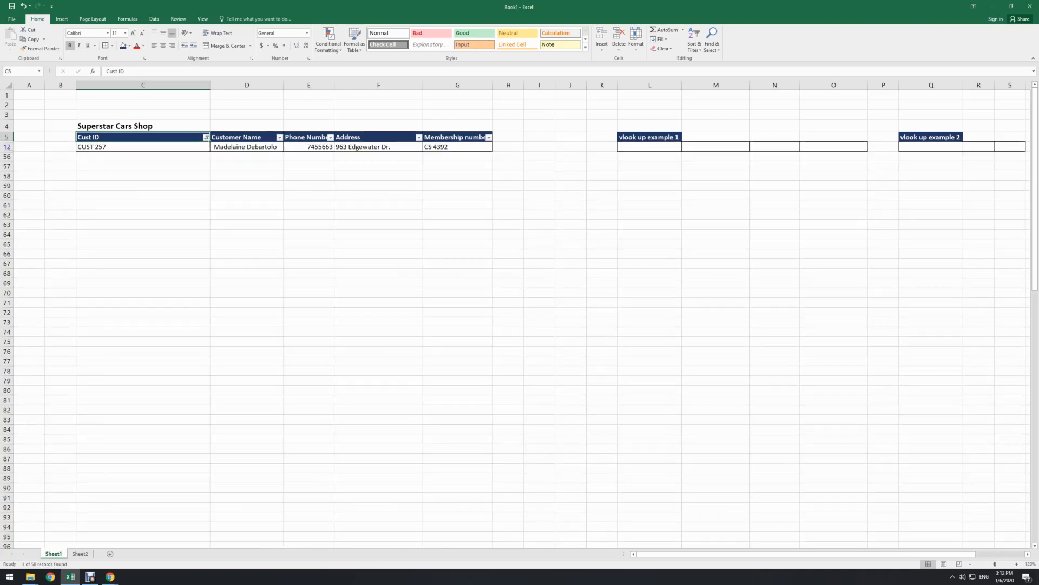
{"action": "left_click", "coordinate": [247, 147]}
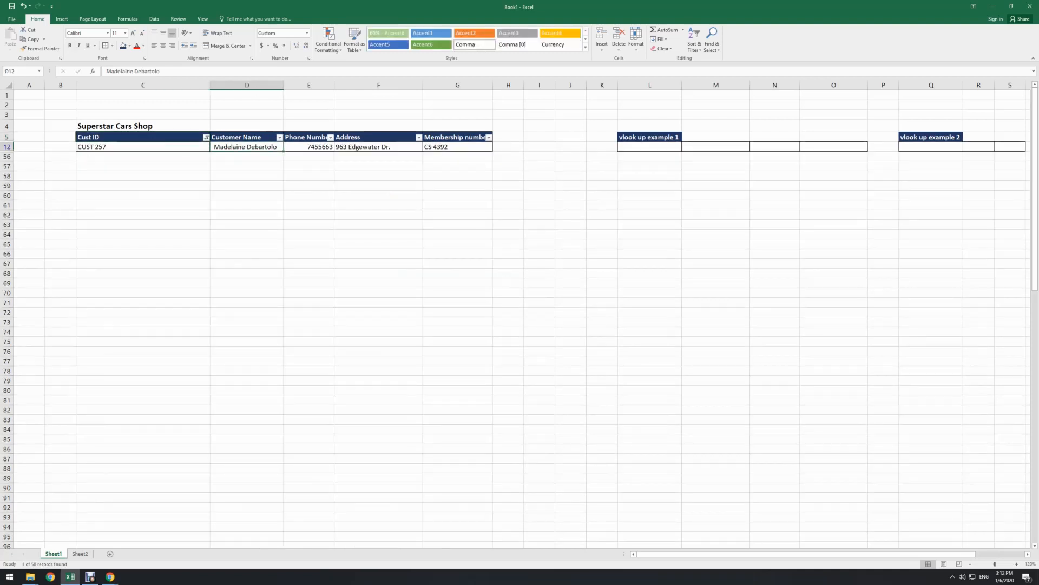
{"action": "left_click", "coordinate": [206, 137]}
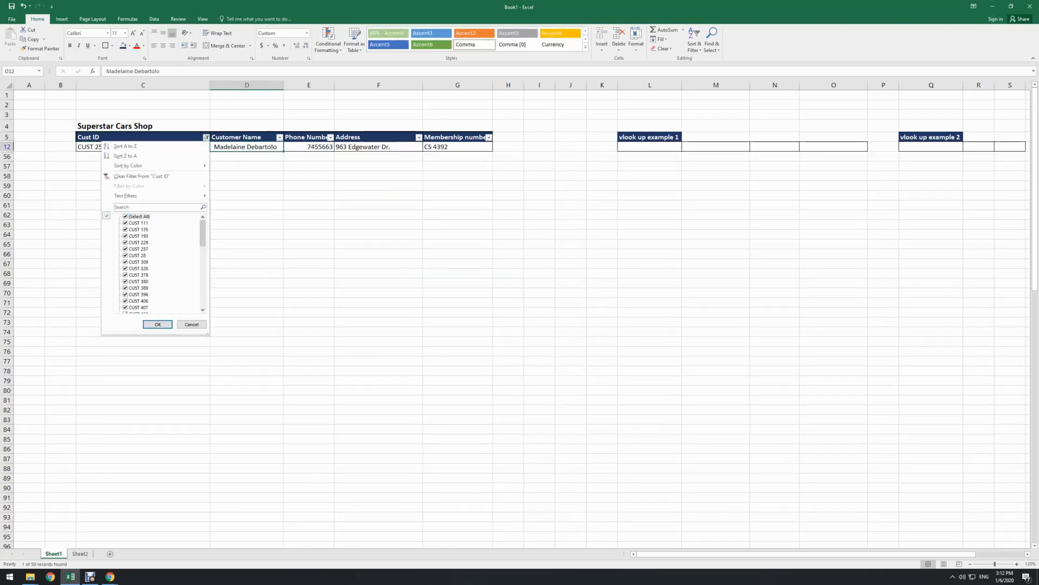
{"action": "left_click", "coordinate": [158, 324]}
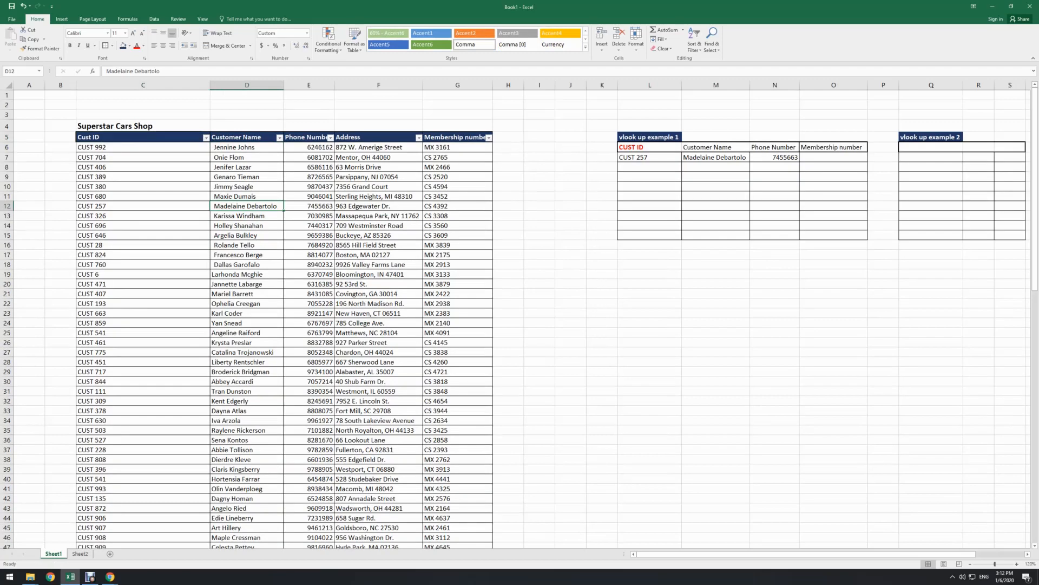
{"action": "left_click", "coordinate": [834, 157]}
{"action": "type", "text": "="}
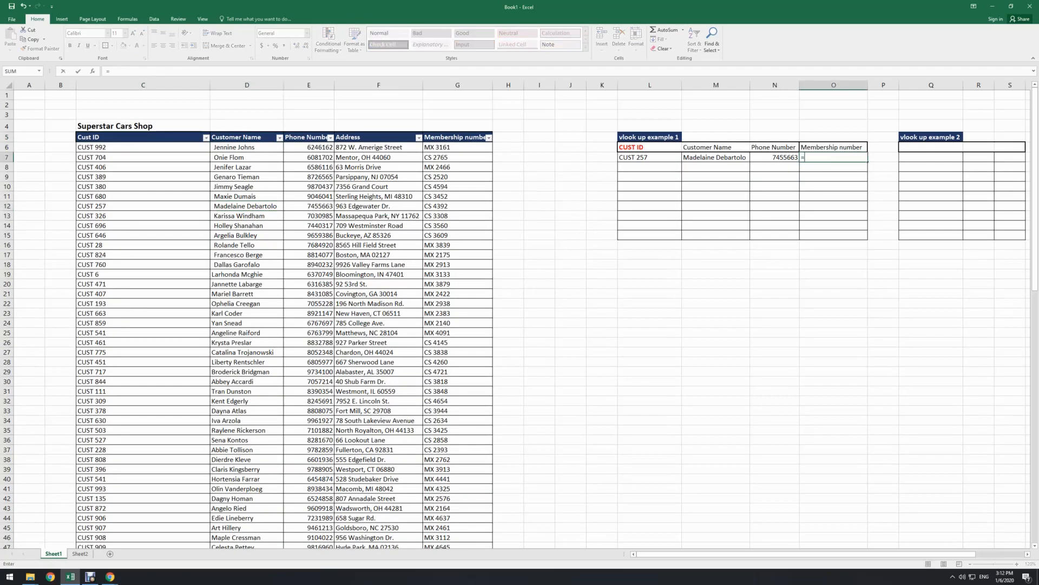
{"action": "key", "text": "Escape"}
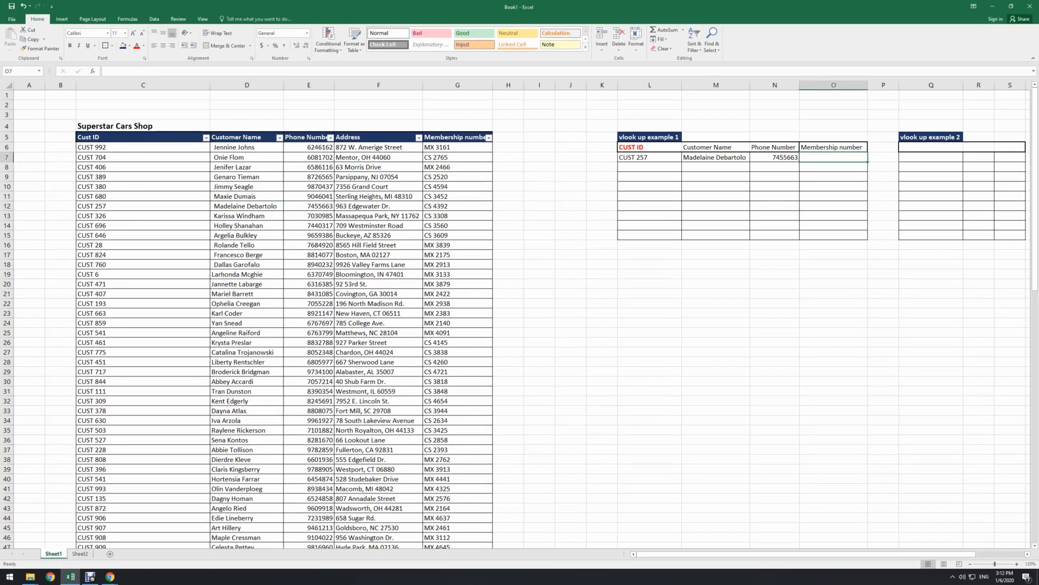
{"action": "left_click", "coordinate": [775, 158]}
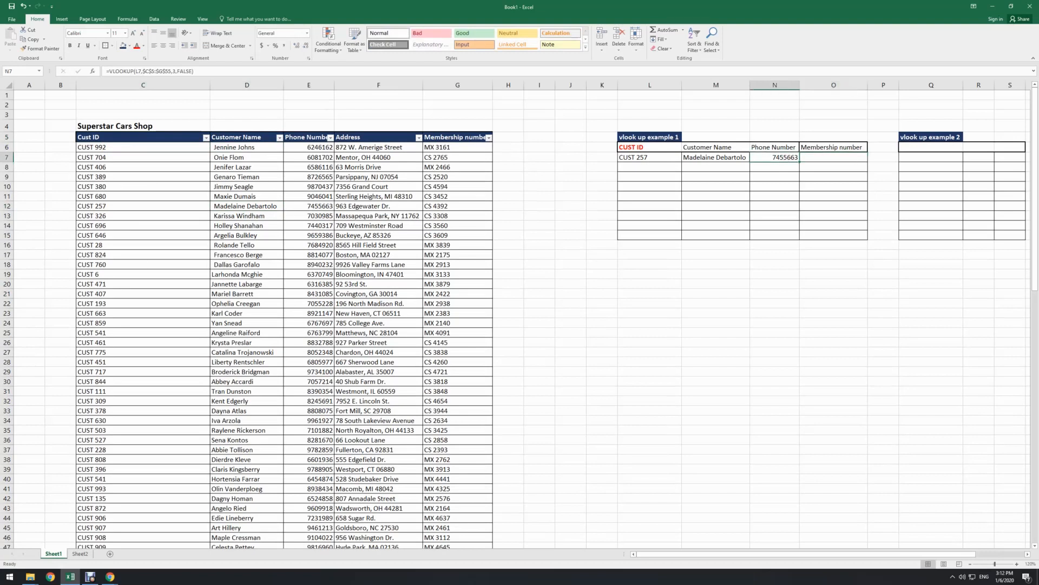
{"action": "left_click", "coordinate": [834, 157]}
{"action": "left_click", "coordinate": [775, 158]}
{"action": "left_click_drag", "start_coordinate": [799, 162], "coordinate": [800, 162]}
Start a VLOOKUP formula in O7 with L7 as the lookup value and $C$5:$G$55 as the table array.
{"action": "left_click", "coordinate": [833, 158]}
{"action": "type", "text": "=VLOOKUP("}
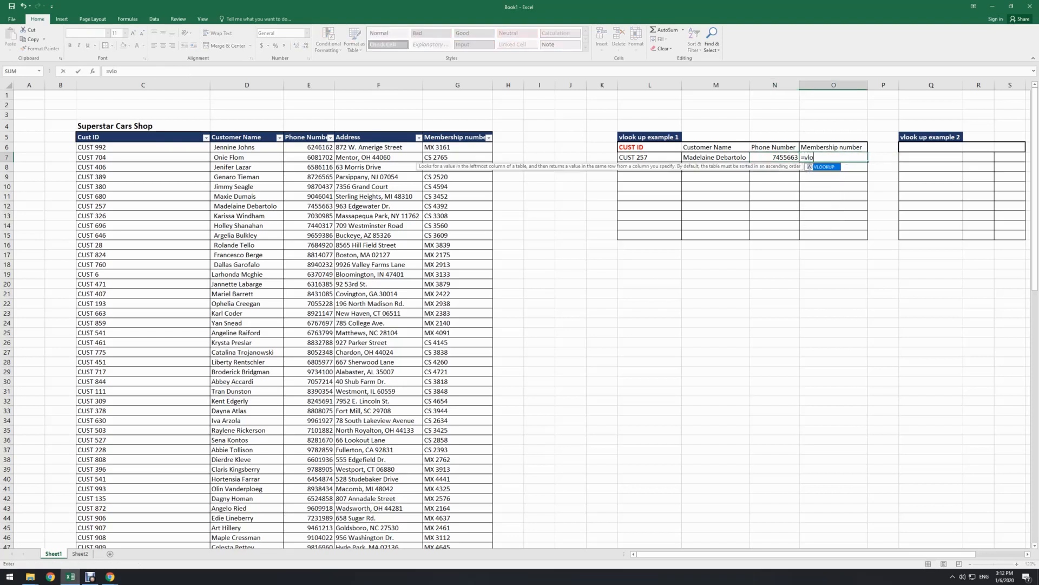
{"action": "left_click", "coordinate": [647, 158]}
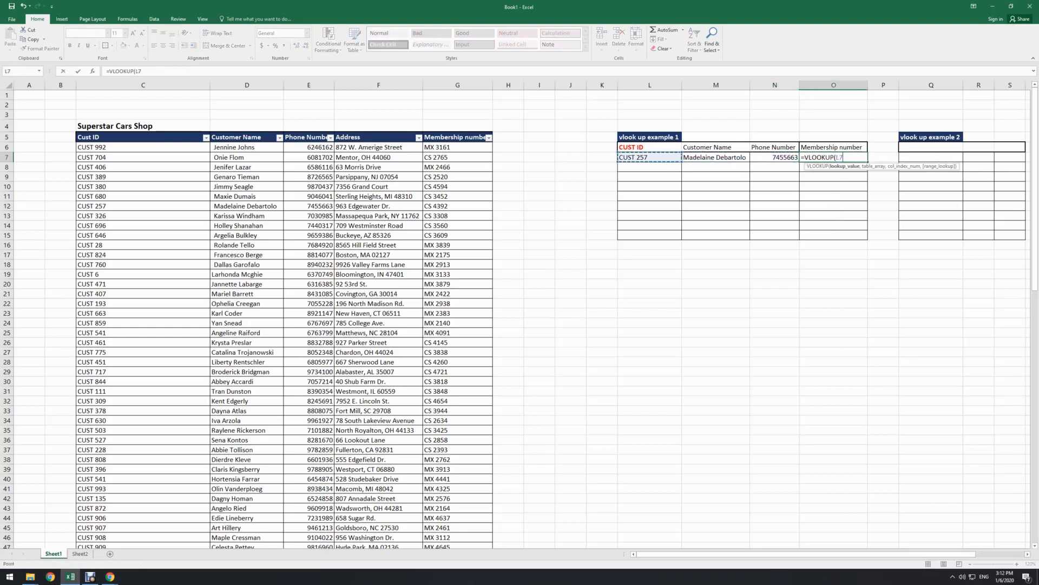
{"action": "type", "text": ","}
{"action": "left_click_drag", "start_coordinate": [87, 137], "coordinate": [487, 389]}
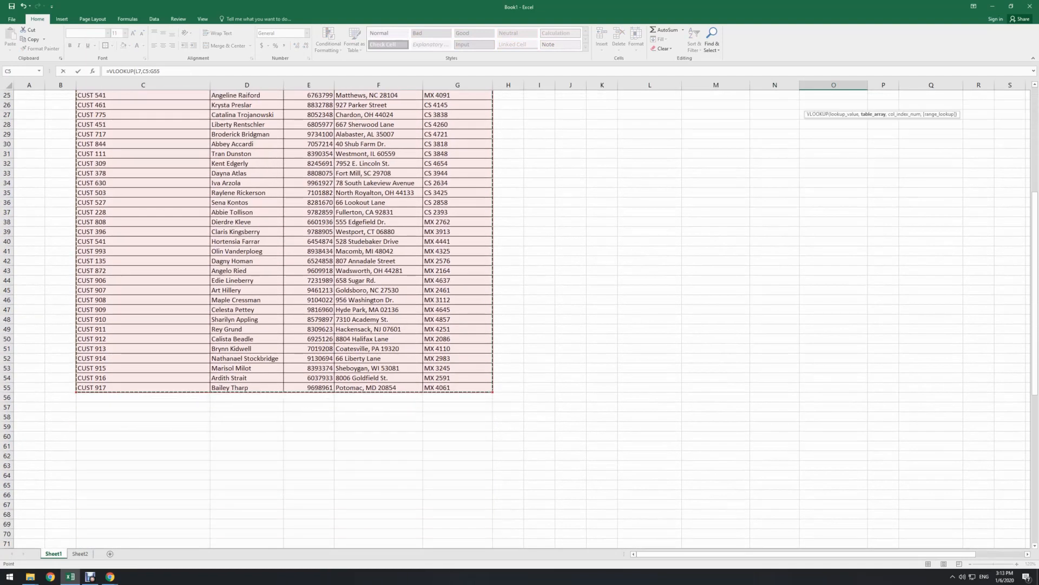
{"action": "key", "text": "F4"}
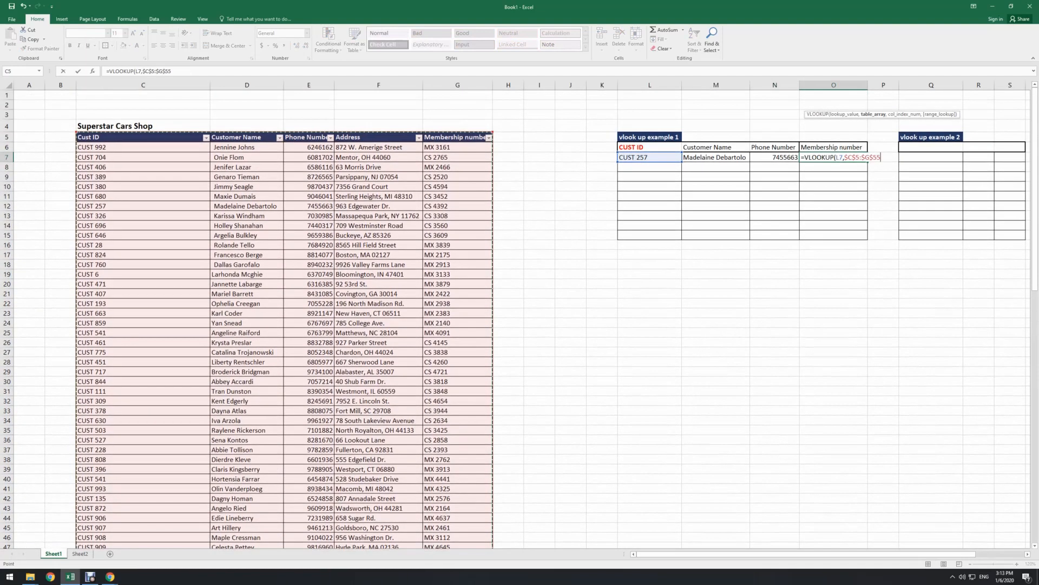
Complete the O7 membership number formula with column index 5 and exact match (FALSE).
{"action": "type", "text": ","}
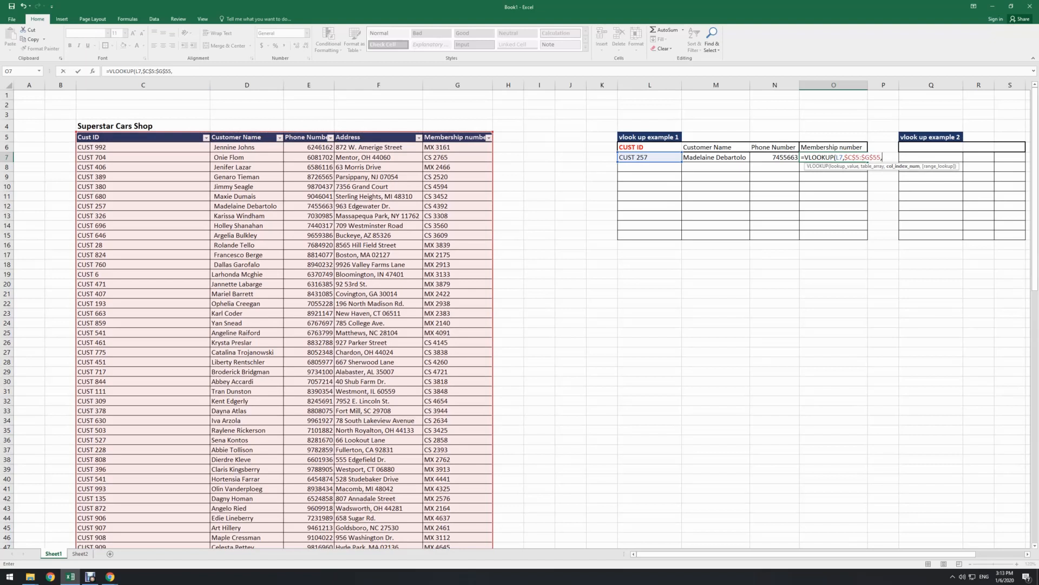
{"action": "type", "text": "5,"}
{"action": "key", "text": "Down"}
{"action": "key", "text": "Tab"}
{"action": "type", "text": ")"}
{"action": "key", "text": "Return"}
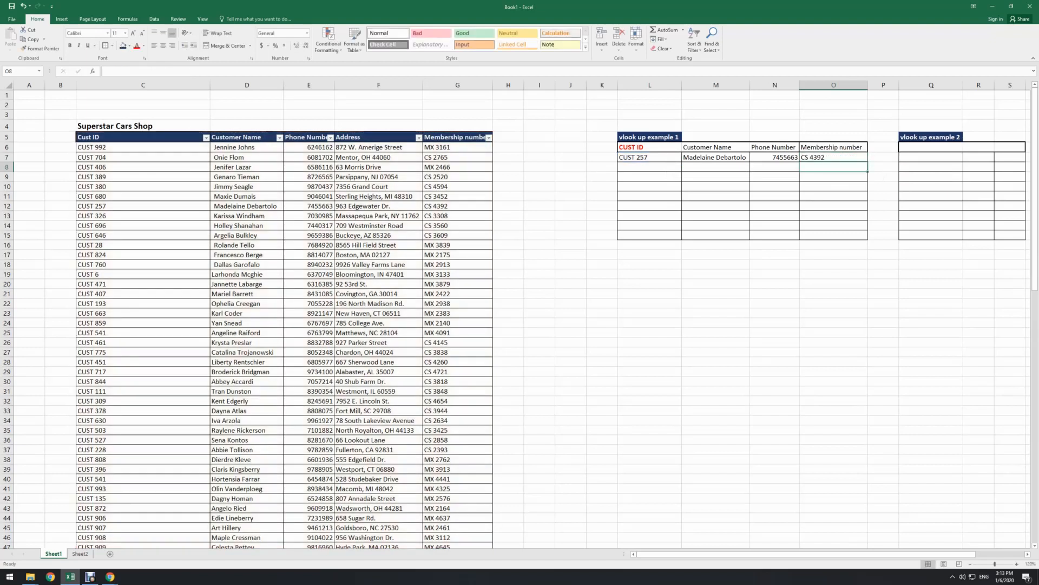
{"action": "key", "text": "Up"}
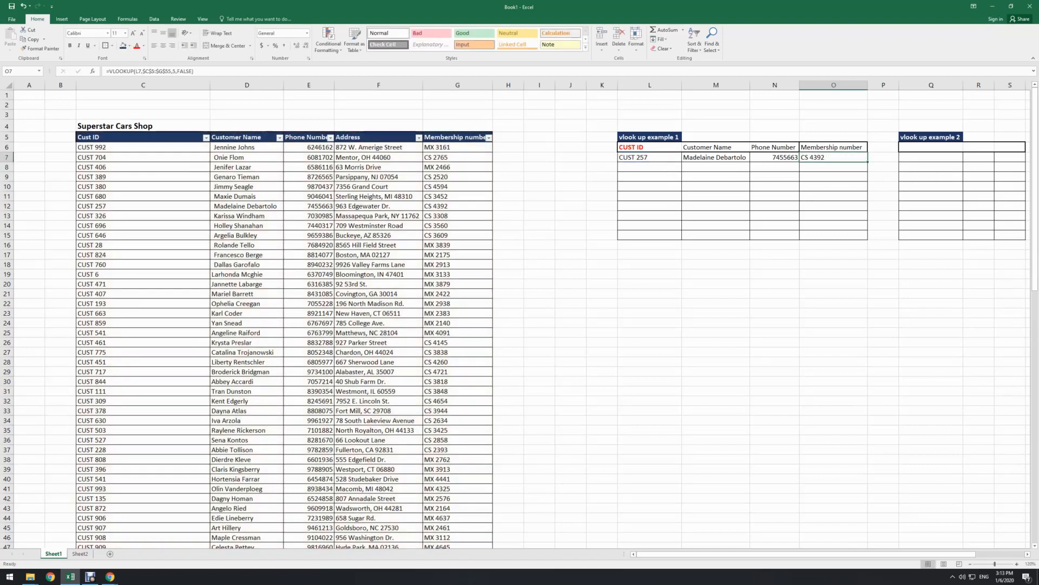
Copy the customer ID from L7 into L8.
{"action": "left_click", "coordinate": [716, 167]}
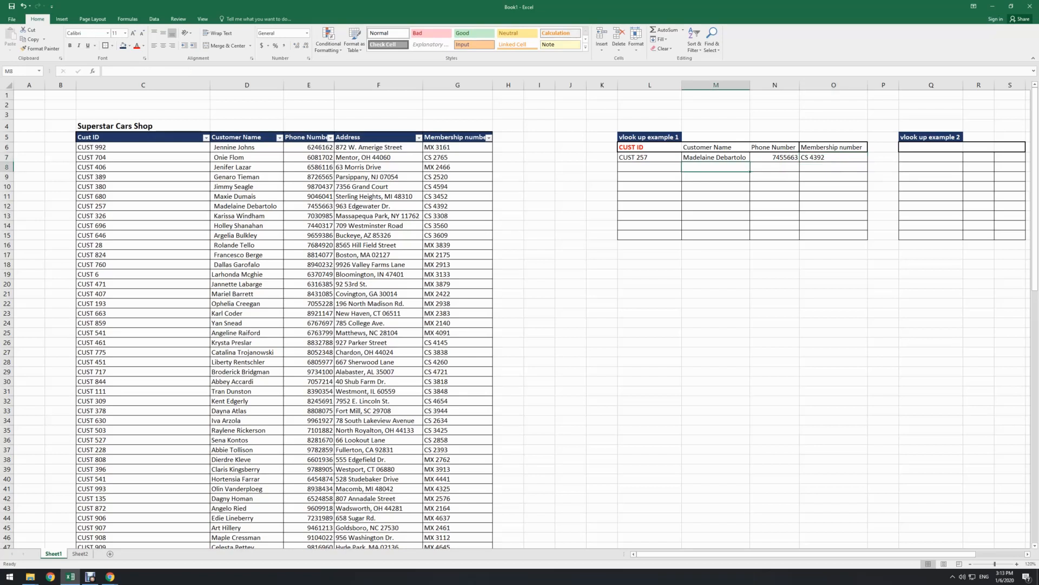
{"action": "left_click", "coordinate": [650, 157]}
{"action": "key", "text": "ctrl+c"}
{"action": "key", "text": "Down"}
{"action": "key", "text": "ctrl+v"}
{"action": "key", "text": "Escape"}
Make the table array in M7's VLOOKUP formula relative (C5:G55) by removing its dollar signs.
{"action": "left_click", "coordinate": [716, 158]}
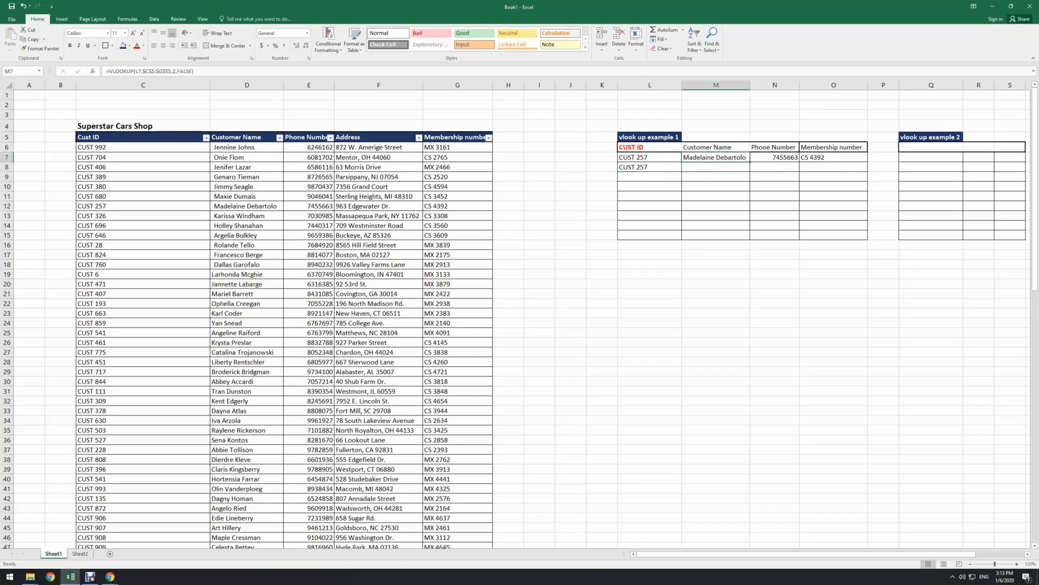
{"action": "left_click", "coordinate": [165, 71]}
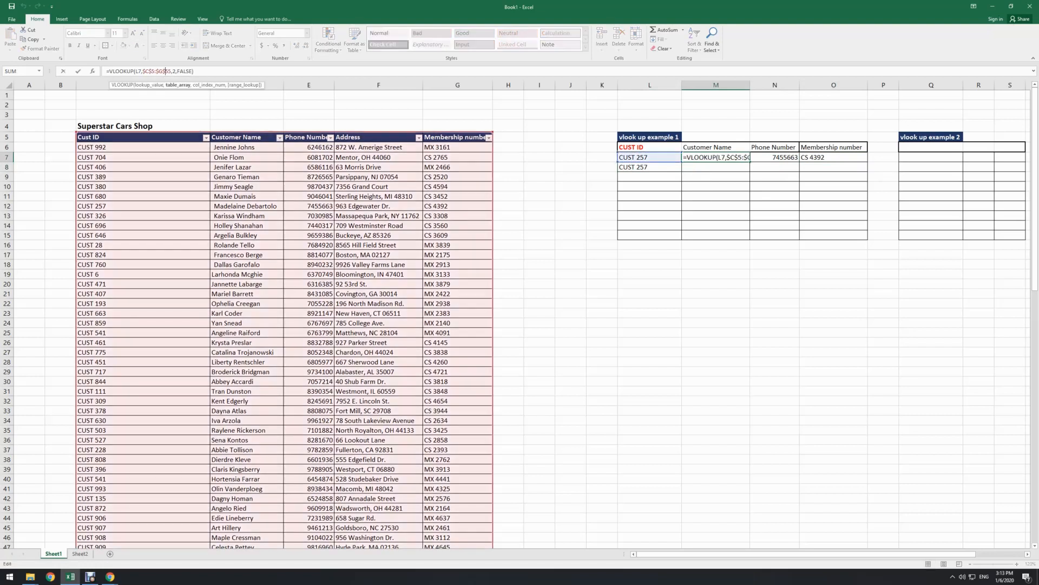
{"action": "key", "text": "F4"}
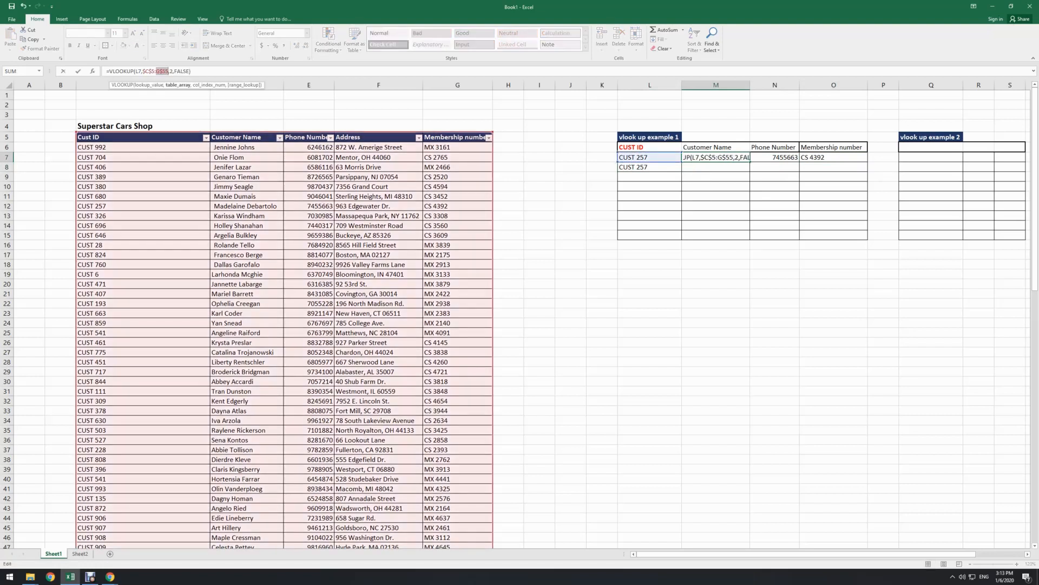
{"action": "key", "text": "BackSpace"}
{"action": "key", "text": "BackSpace"}
{"action": "key", "text": "Return"}
Fill the M7 formula down to M15 and copy the customer ID from L8 into L9:L15.
{"action": "left_click", "coordinate": [716, 158]}
{"action": "left_click_drag", "start_coordinate": [750, 162], "coordinate": [750, 236]}
{"action": "left_click", "coordinate": [650, 167]}
{"action": "key", "text": "ctrl+c"}
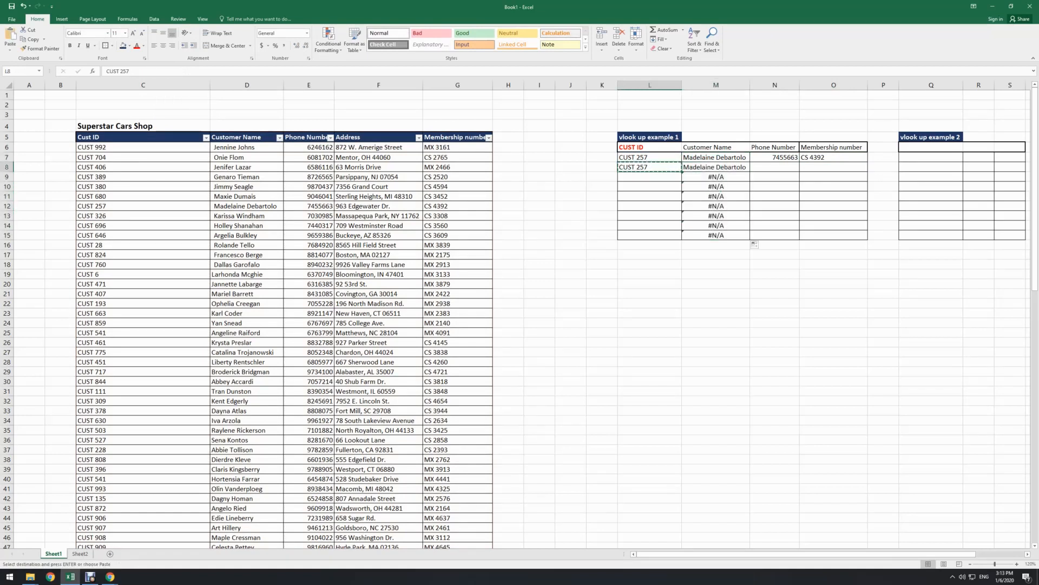
{"action": "left_click_drag", "start_coordinate": [649, 176], "coordinate": [650, 235]}
{"action": "key", "text": "ctrl+v"}
Examine which table rows the lookup formula in M15 covers, leaving the formula as it is.
{"action": "left_click", "coordinate": [716, 236]}
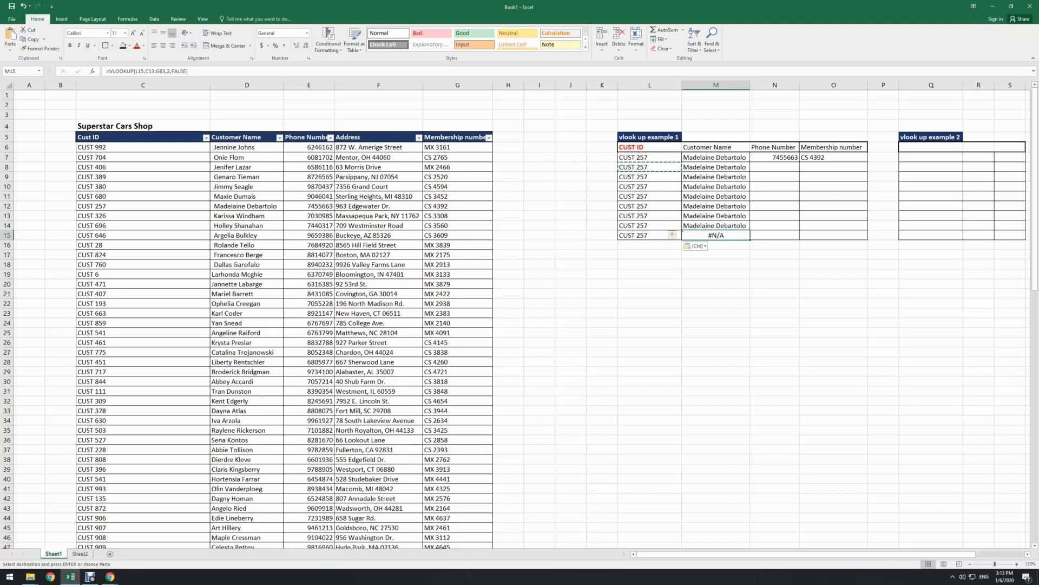
{"action": "key", "text": "F2"}
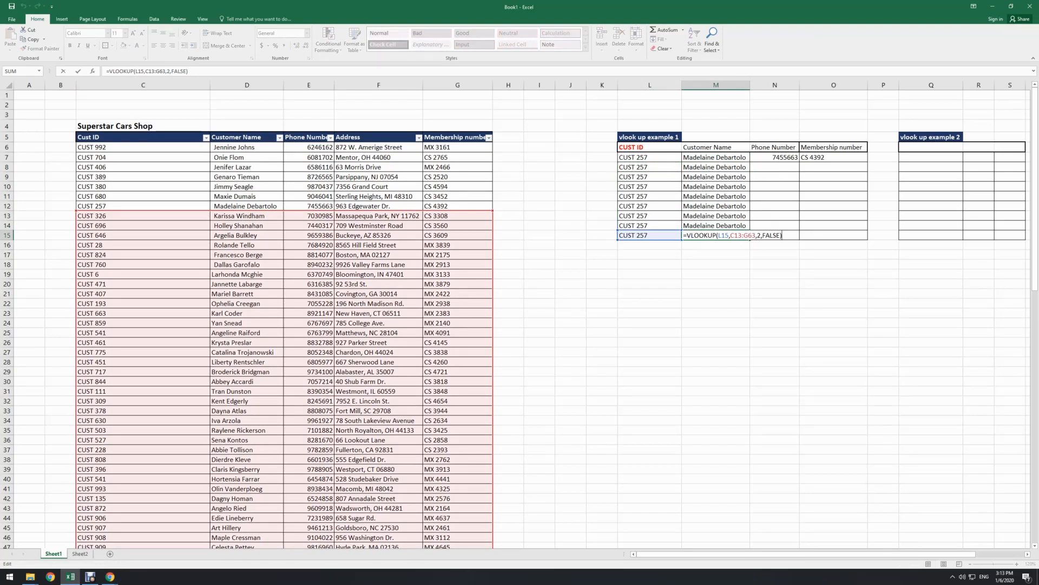
{"action": "scroll", "coordinate": [520, 320], "scroll_direction": "down", "scroll_amount": 10}
{"action": "scroll", "coordinate": [520, 319], "scroll_direction": "up", "scroll_amount": 10}
{"action": "key", "text": "ctrl+Return"}
Clear the copied customer IDs and name formulas from L8:M15.
{"action": "left_click_drag", "start_coordinate": [657, 167], "coordinate": [716, 226]}
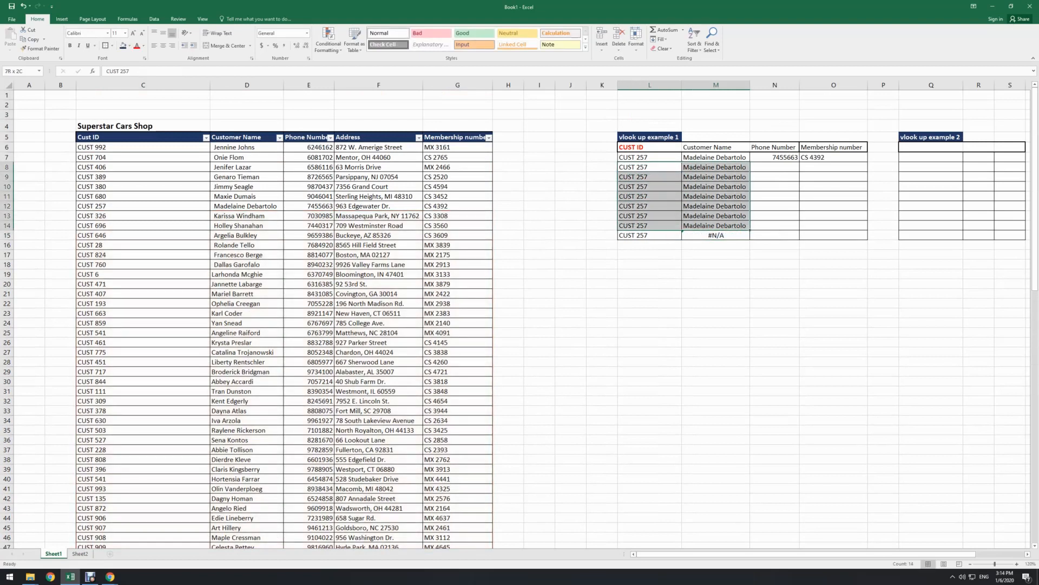
{"action": "key", "text": "Delete"}
{"action": "left_click_drag", "start_coordinate": [649, 235], "coordinate": [749, 247]}
{"action": "key", "text": "Delete"}
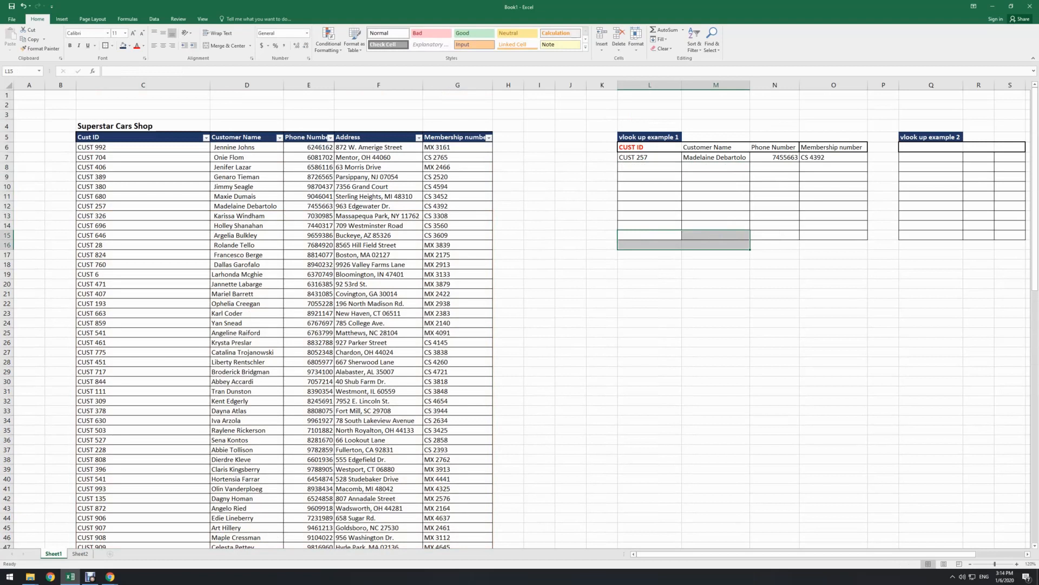
Enter the header CUST NAME in Q6 of the second lookup example.
{"action": "left_click", "coordinate": [931, 147]}
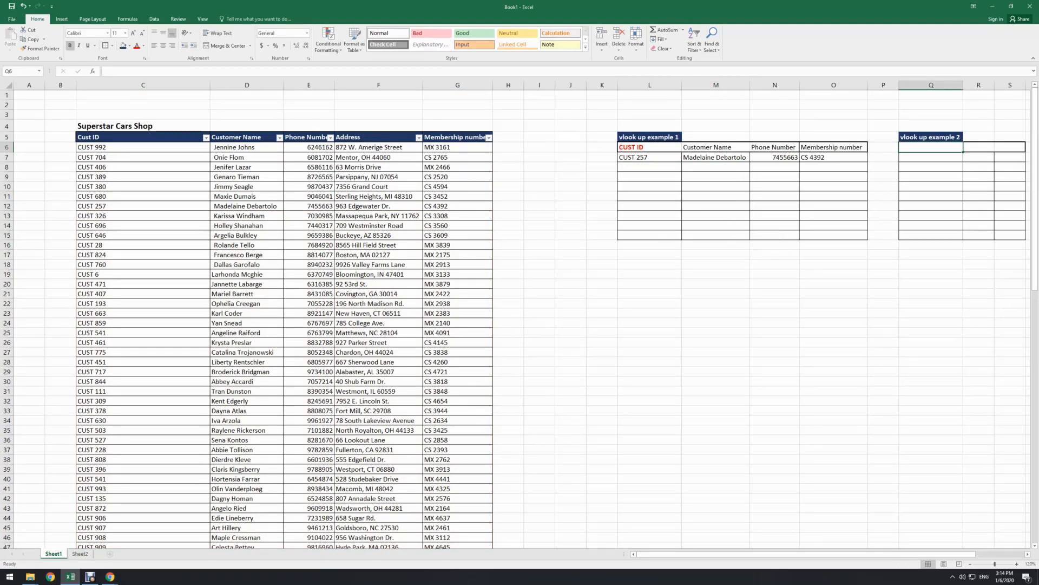
{"action": "type", "text": "CUS"}
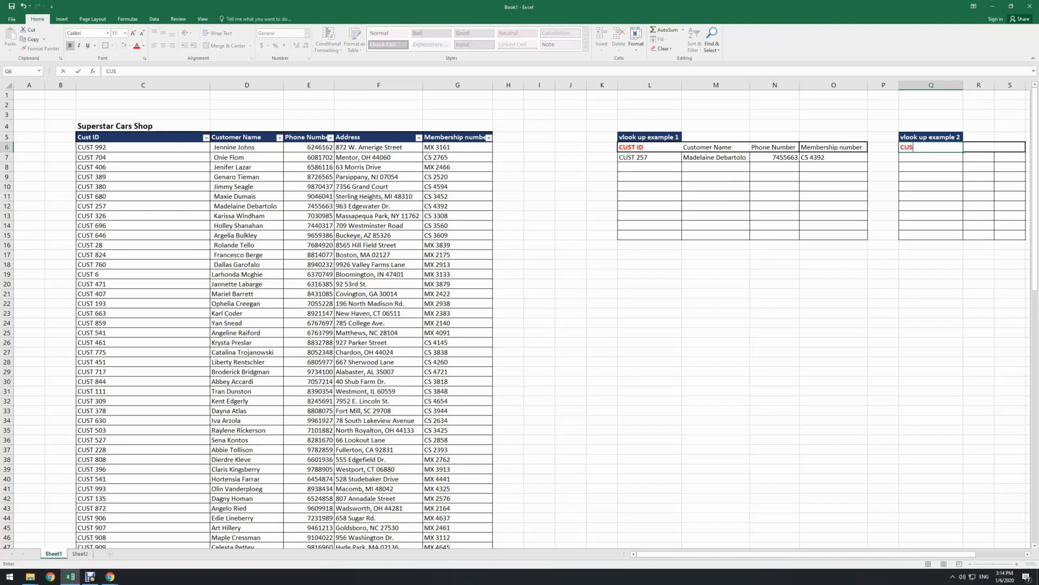
{"action": "type", "text": "T NAME"}
{"action": "key", "text": "Return"}
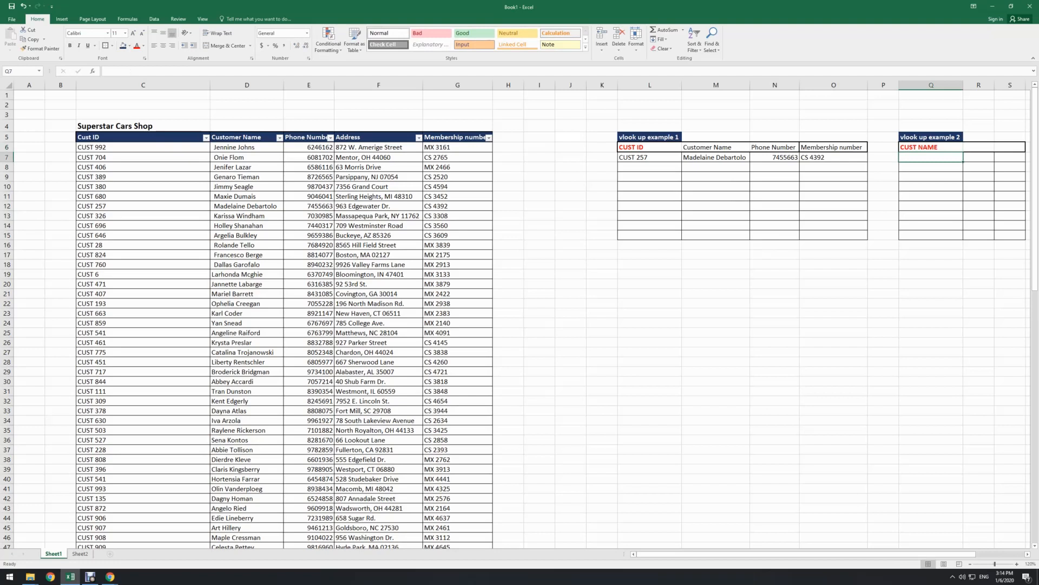
Copy the Phone Number header from N6 to R6 and fit column R's width to it.
{"action": "left_click", "coordinate": [715, 147]}
{"action": "left_click", "coordinate": [774, 147]}
{"action": "key", "text": "ctrl+c"}
{"action": "left_click", "coordinate": [979, 148]}
{"action": "key", "text": "ctrl+v"}
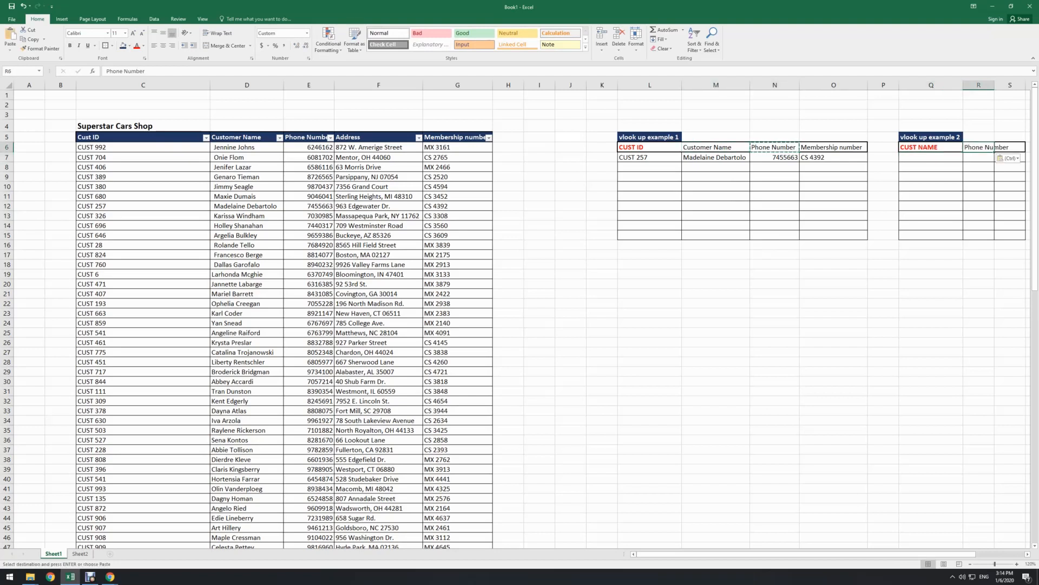
{"action": "double_click", "coordinate": [994, 85]}
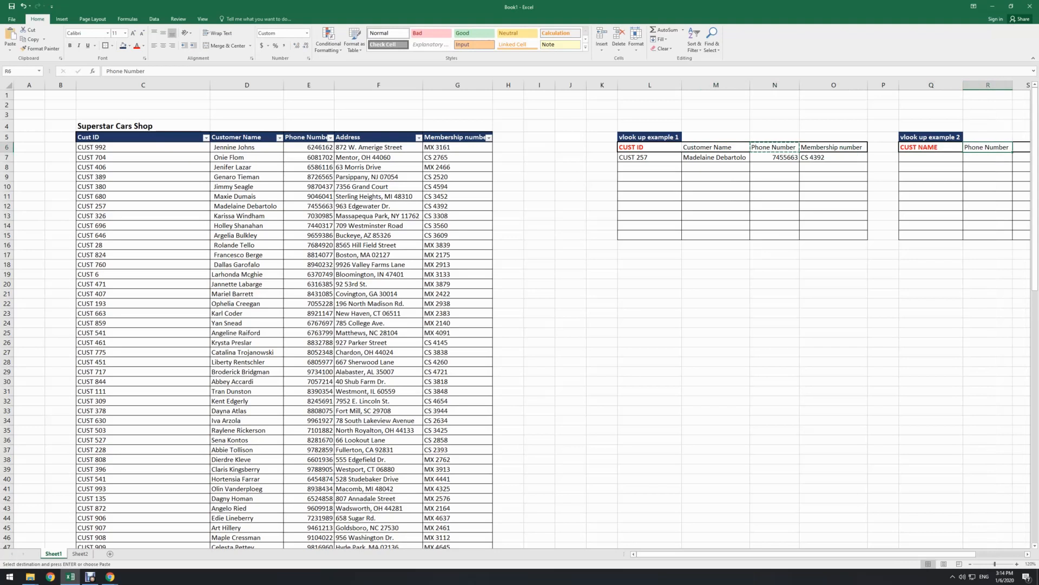
Copy the Membership number header from O6 to S6 and fit column S's width to it.
{"action": "left_click", "coordinate": [834, 147]}
{"action": "key", "text": "ctrl+c"}
{"action": "left_click", "coordinate": [1021, 147]}
{"action": "key", "text": "ctrl+v"}
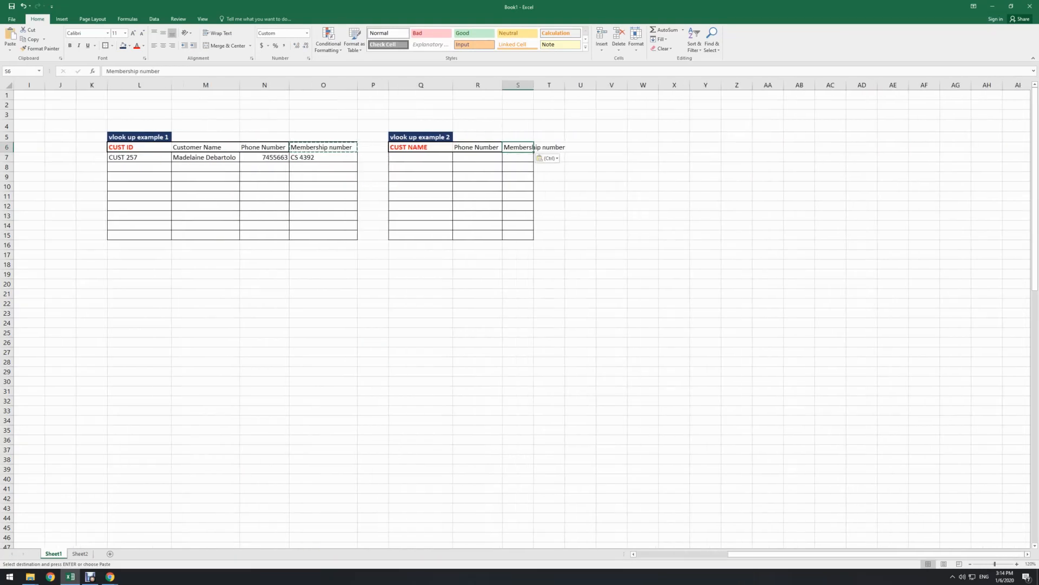
{"action": "double_click", "coordinate": [534, 85]}
Hide columns K through O, which hold the first lookup example.
{"action": "left_click_drag", "start_coordinate": [333, 85], "coordinate": [91, 85]}
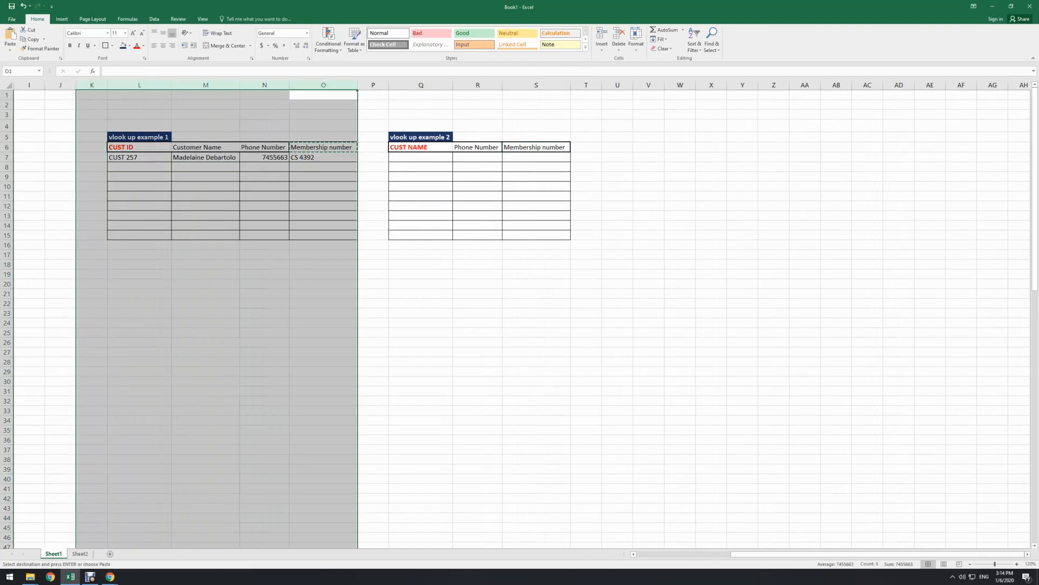
{"action": "right_click", "coordinate": [139, 85]}
{"action": "left_click", "coordinate": [156, 189]}
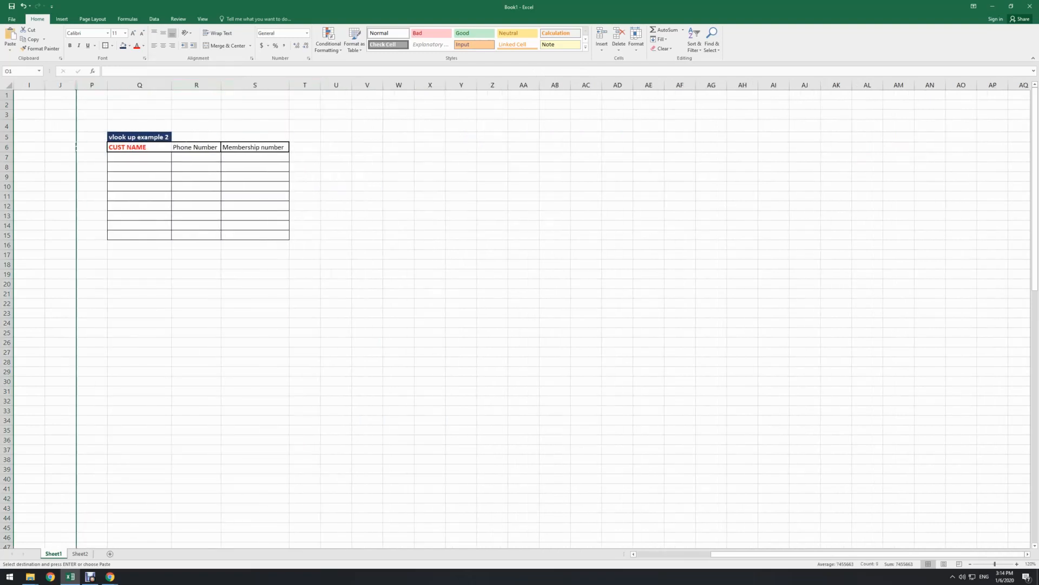
{"action": "left_click_drag", "start_coordinate": [940, 554], "coordinate": [845, 554]}
{"action": "left_click", "coordinate": [650, 313]}
{"action": "left_click", "coordinate": [650, 167]}
{"action": "key", "text": "Escape"}
{"action": "left_click", "coordinate": [650, 157]}
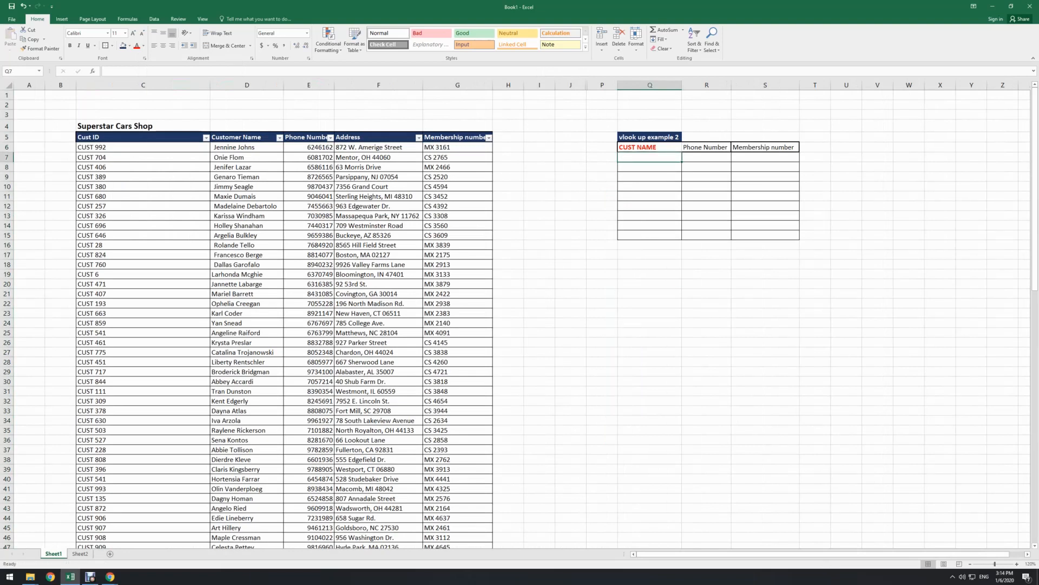
Copy the customer name from D26 into Q7 of the second lookup example.
{"action": "left_click", "coordinate": [247, 479]}
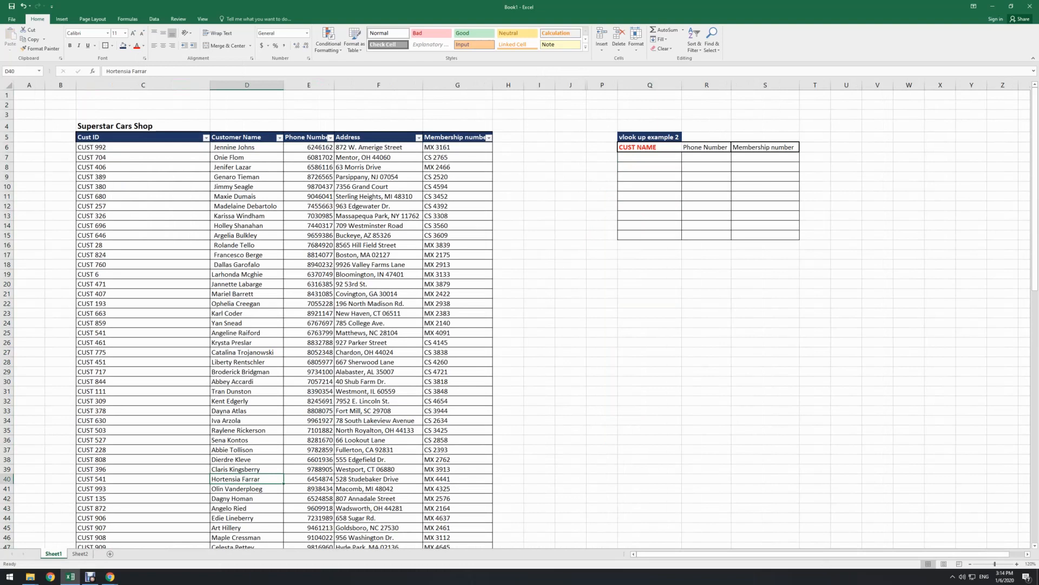
{"action": "left_click", "coordinate": [247, 343]}
{"action": "key", "text": "ctrl+c"}
{"action": "right_click", "coordinate": [647, 157]}
{"action": "left_click", "coordinate": [674, 192]}
{"action": "left_click", "coordinate": [650, 245]}
{"action": "key", "text": "Escape"}
{"action": "left_click", "coordinate": [707, 147]}
{"action": "left_click", "coordinate": [707, 157]}
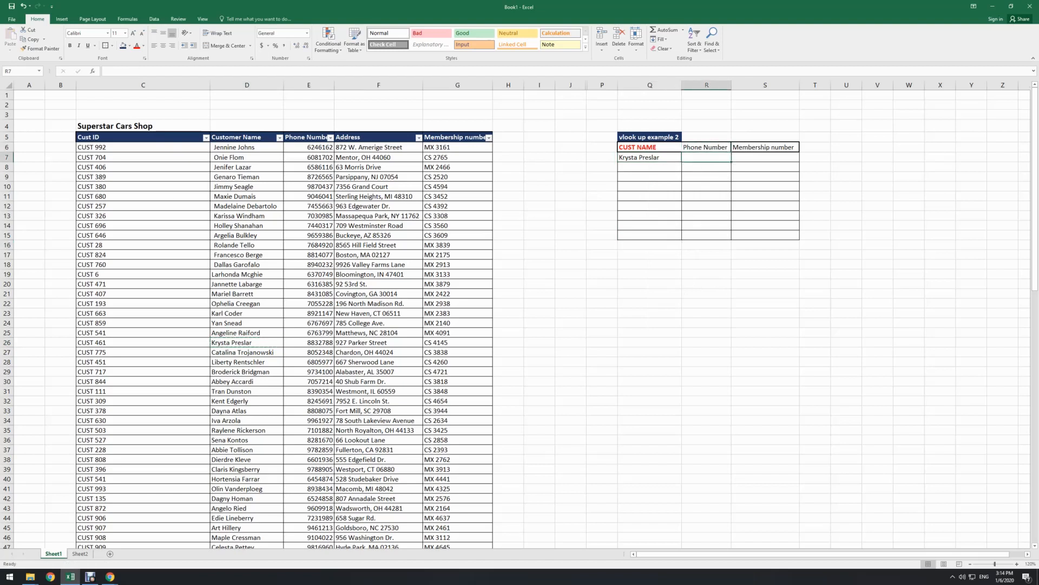
Start a VLOOKUP formula in R7 with Q7 as the lookup value.
{"action": "key", "text": "Right"}
{"action": "key", "text": "Left"}
{"action": "key", "text": "Left"}
{"action": "key", "text": "Right"}
{"action": "type", "text": "="}
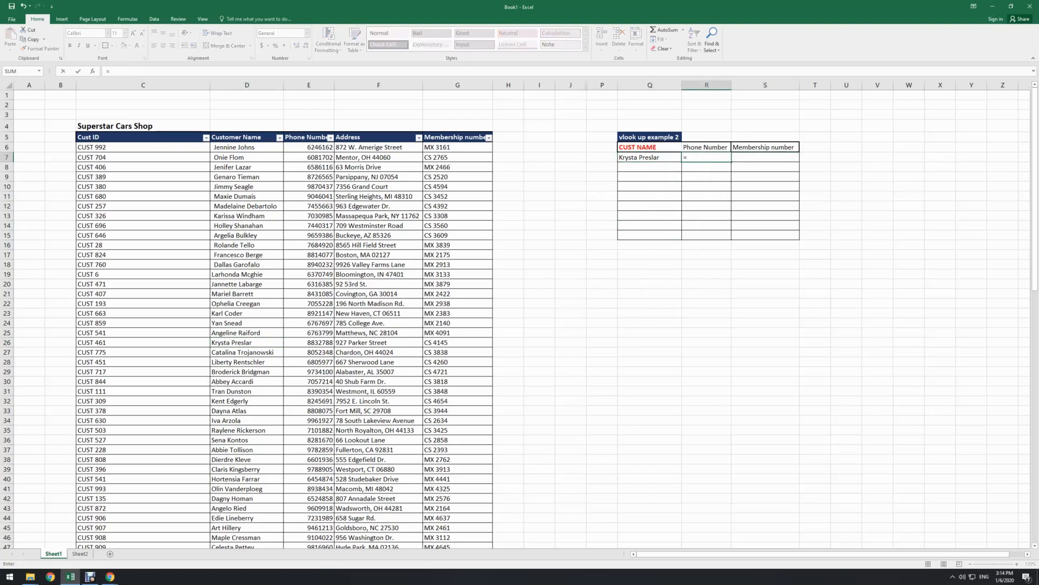
{"action": "type", "text": "vlo"}
{"action": "key", "text": "Tab"}
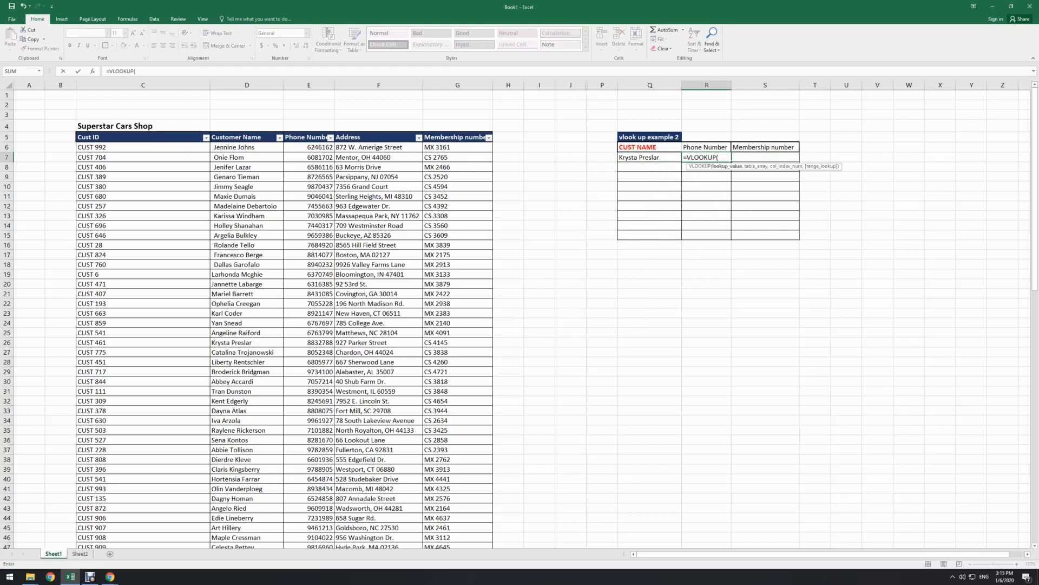
{"action": "key", "text": "Left"}
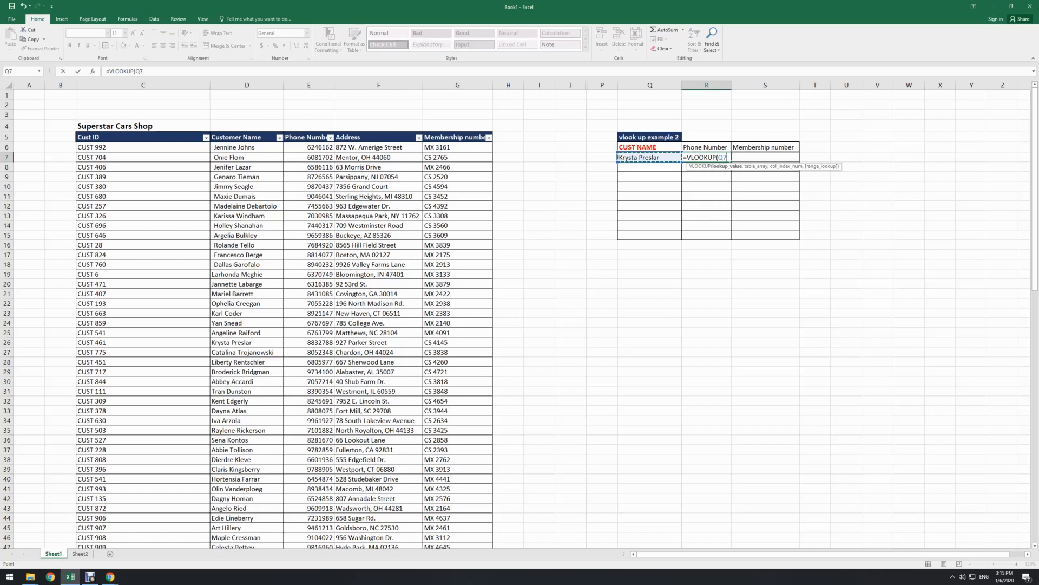
{"action": "type", "text": ","}
Set the table array of R7's formula to D5:G55, starting at the Customer Name column.
{"action": "left_click", "coordinate": [143, 137]}
{"action": "left_click", "coordinate": [238, 137]}
{"action": "left_click_drag", "start_coordinate": [238, 137], "coordinate": [490, 486]}
{"action": "scroll", "coordinate": [519, 319], "scroll_direction": "up", "scroll_amount": 5}
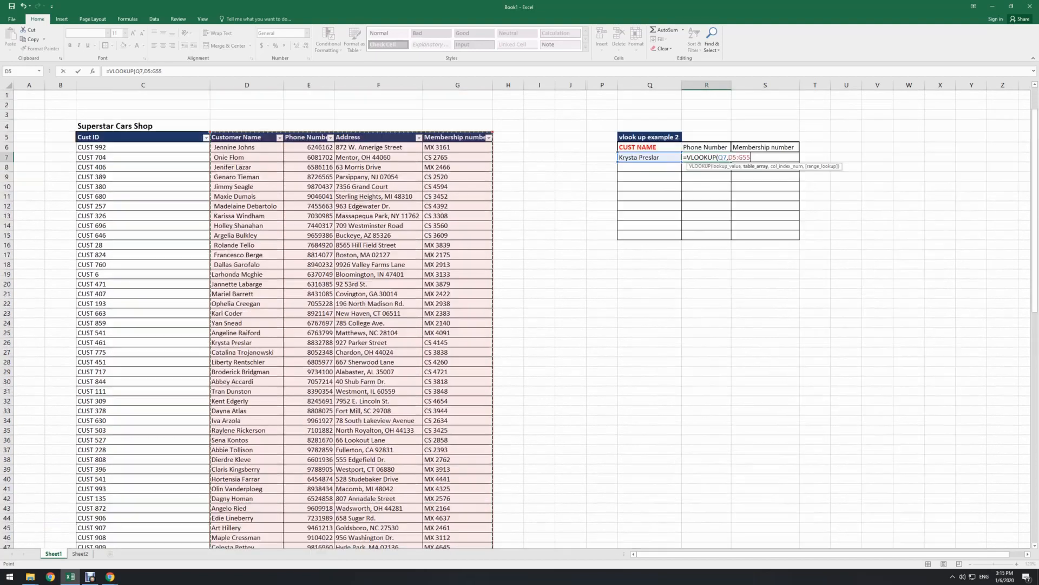
{"action": "type", "text": ","}
Complete the R7 phone number formula with column index 2 and exact match (FALSE).
{"action": "type", "text": "2,"}
{"action": "key", "text": "Down"}
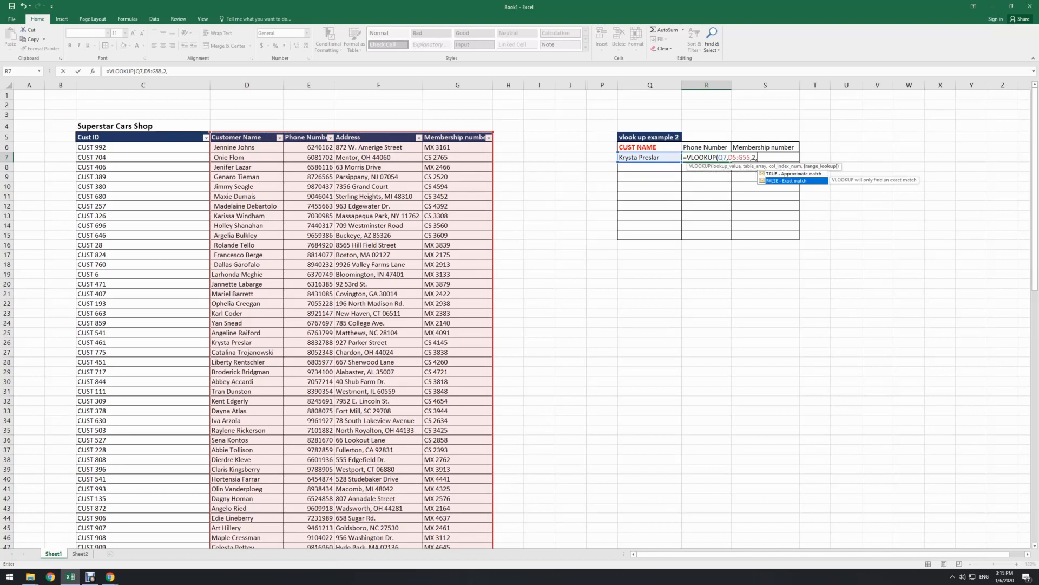
{"action": "key", "text": "Tab"}
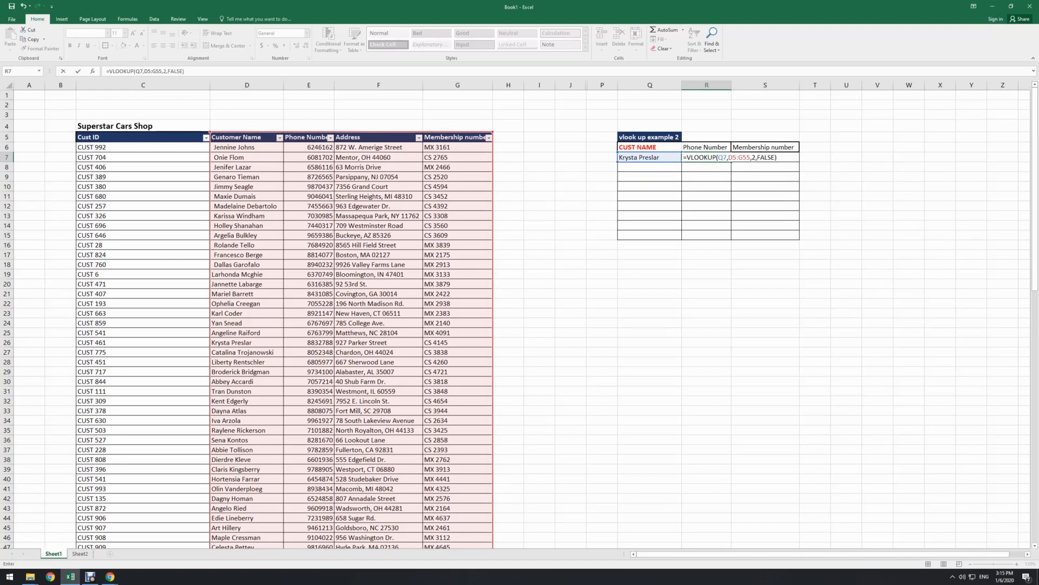
{"action": "key", "text": "Return"}
{"action": "key", "text": "Up"}
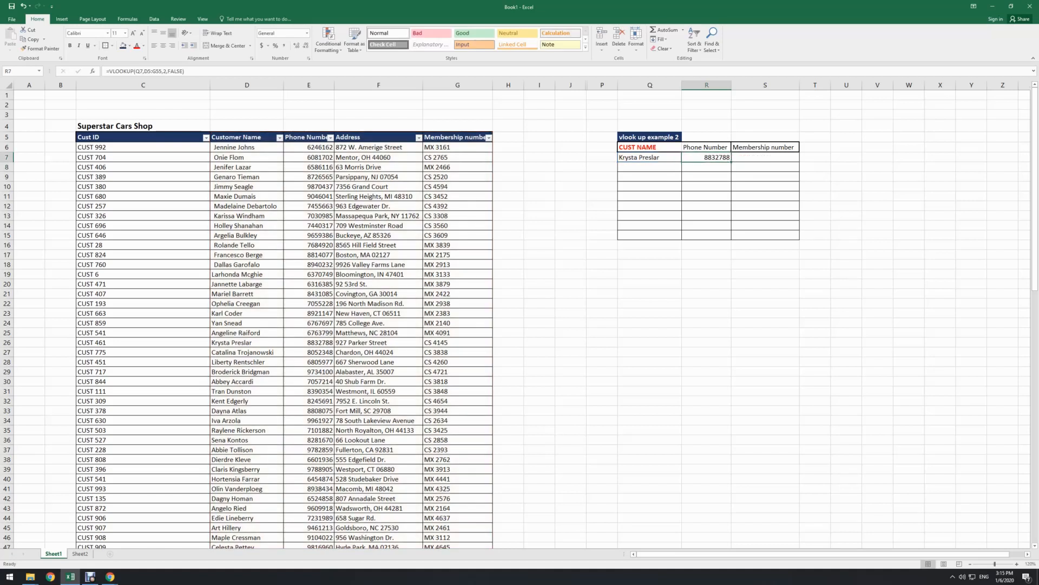
Start a VLOOKUP formula in S7 with Q7 as the lookup value and $D$5:$G$55 as the table array.
{"action": "left_click", "coordinate": [765, 157]}
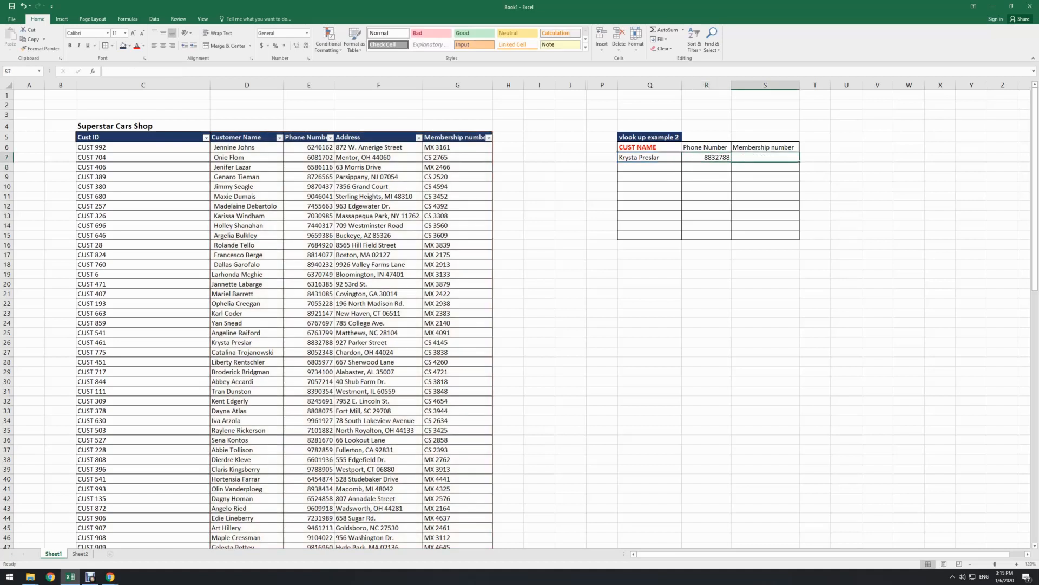
{"action": "type", "text": "=vlook"}
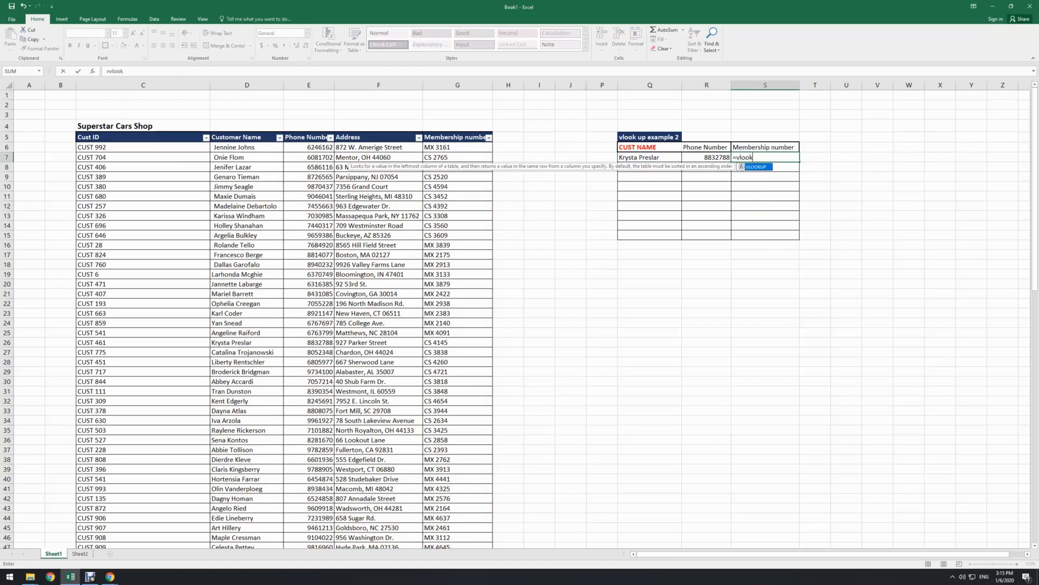
{"action": "key", "text": "Tab"}
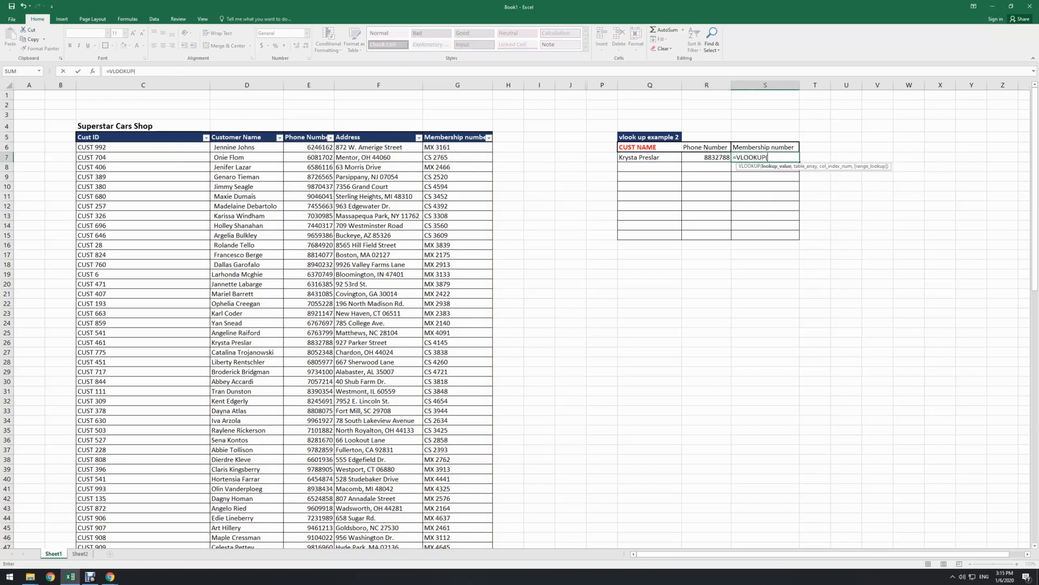
{"action": "left_click", "coordinate": [650, 158]}
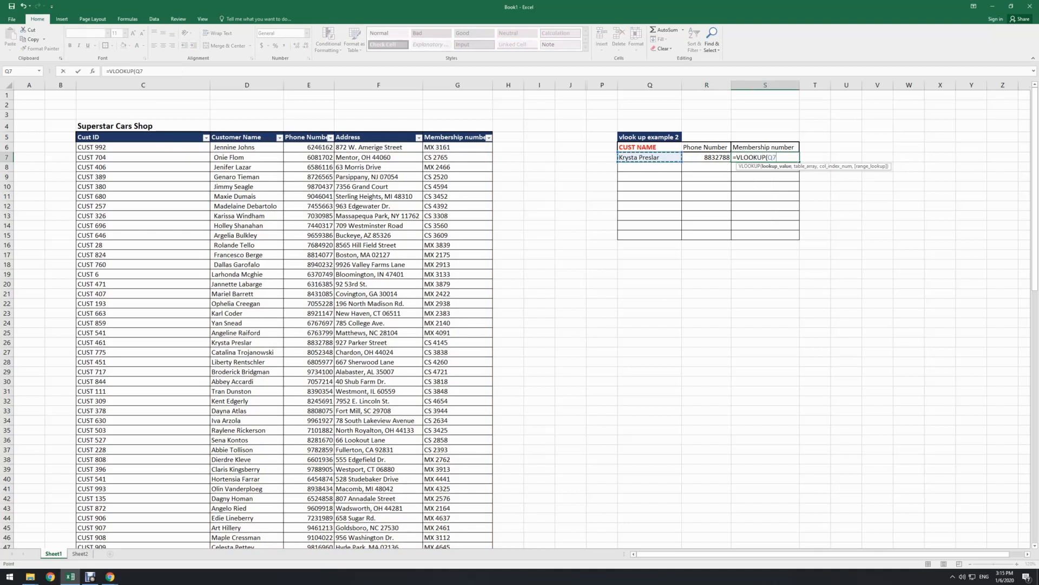
{"action": "type", "text": ","}
{"action": "left_click_drag", "start_coordinate": [247, 137], "coordinate": [485, 418]}
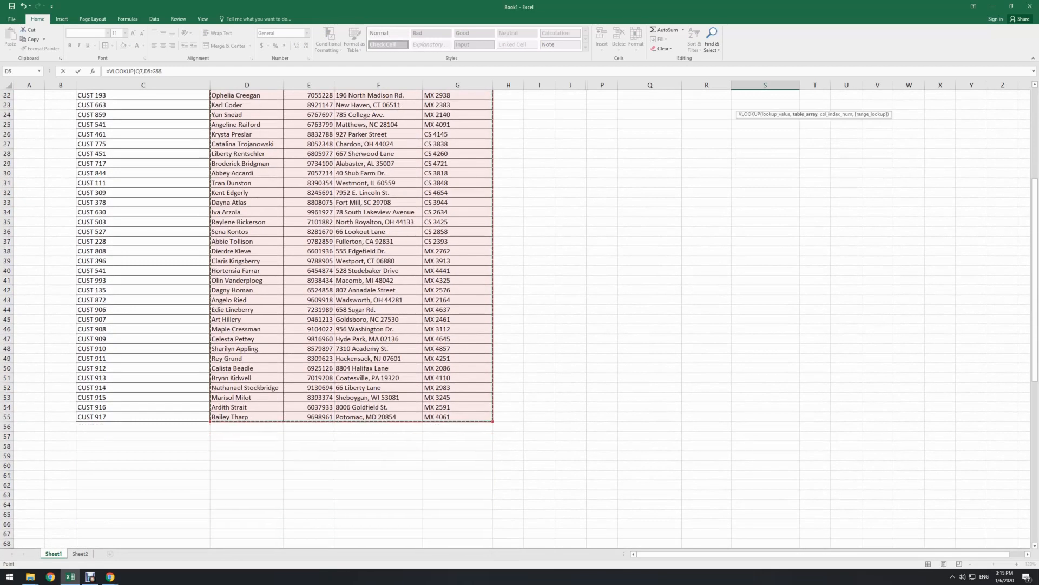
{"action": "key", "text": "F4"}
{"action": "type", "text": ","}
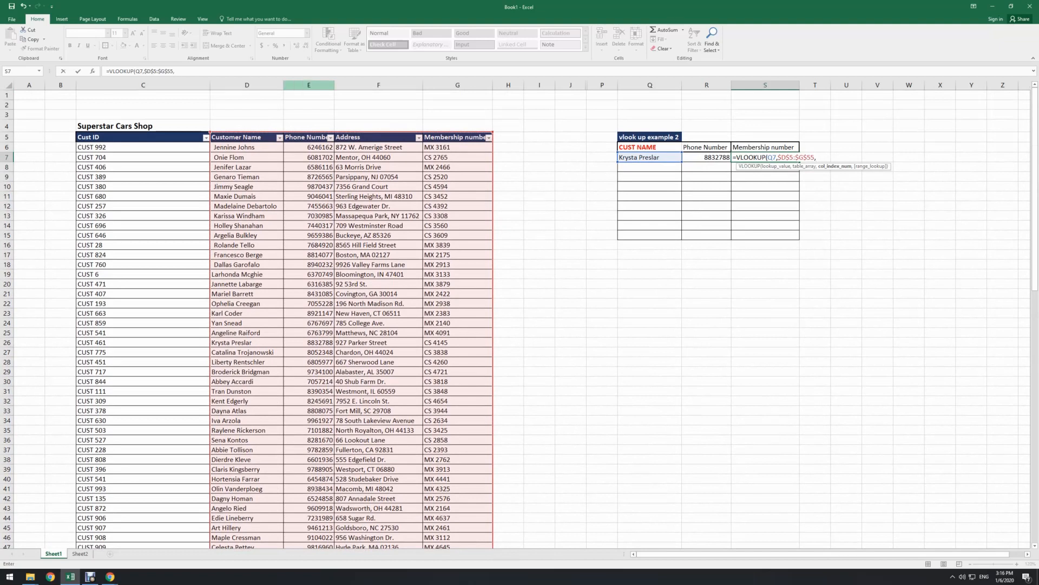
Complete the S7 membership number formula with column index 4 and exact match (FALSE).
{"action": "left_click", "coordinate": [175, 71]}
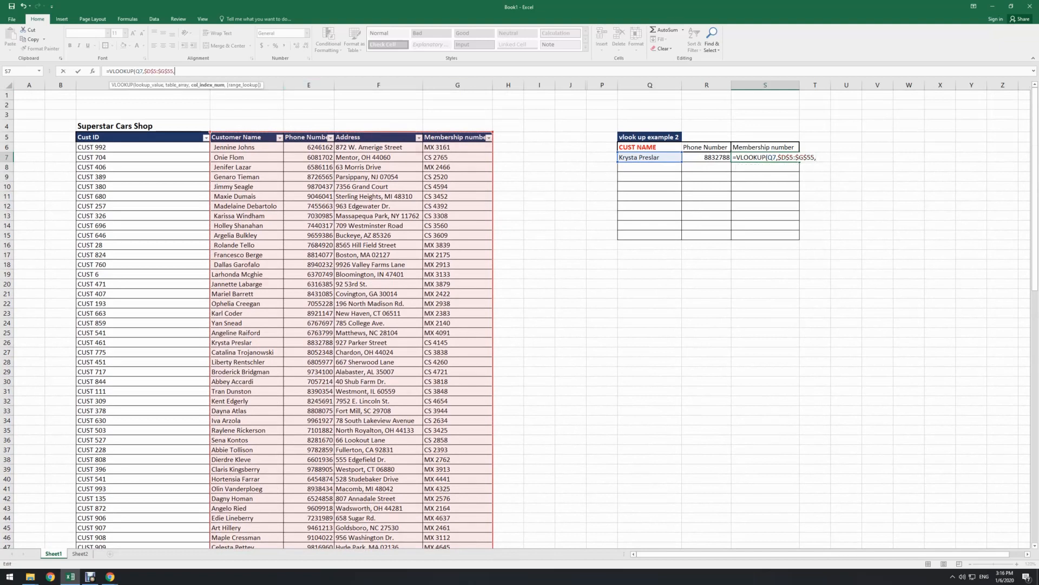
{"action": "type", "text": "4,"}
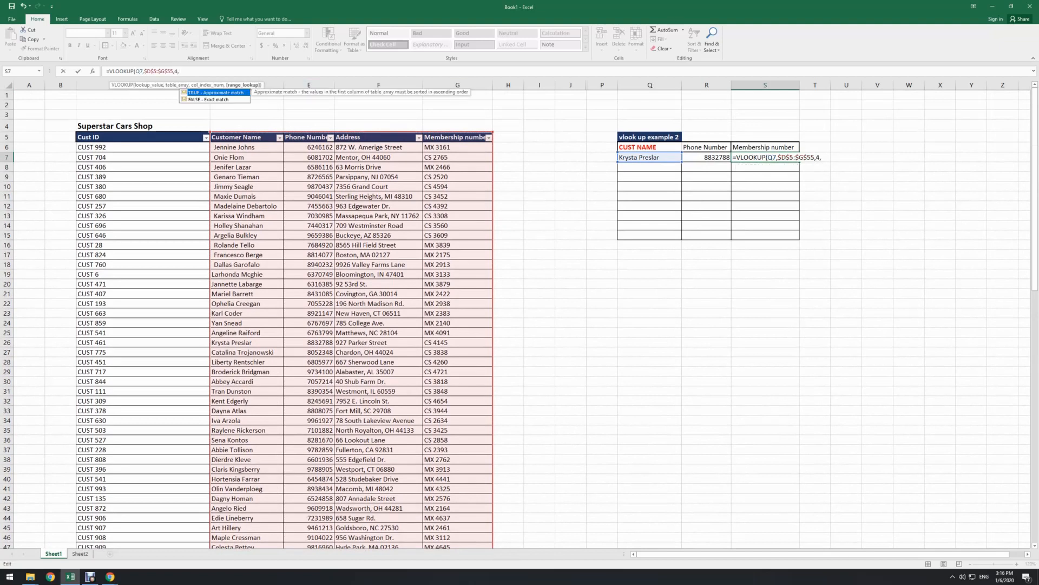
{"action": "key", "text": "Down"}
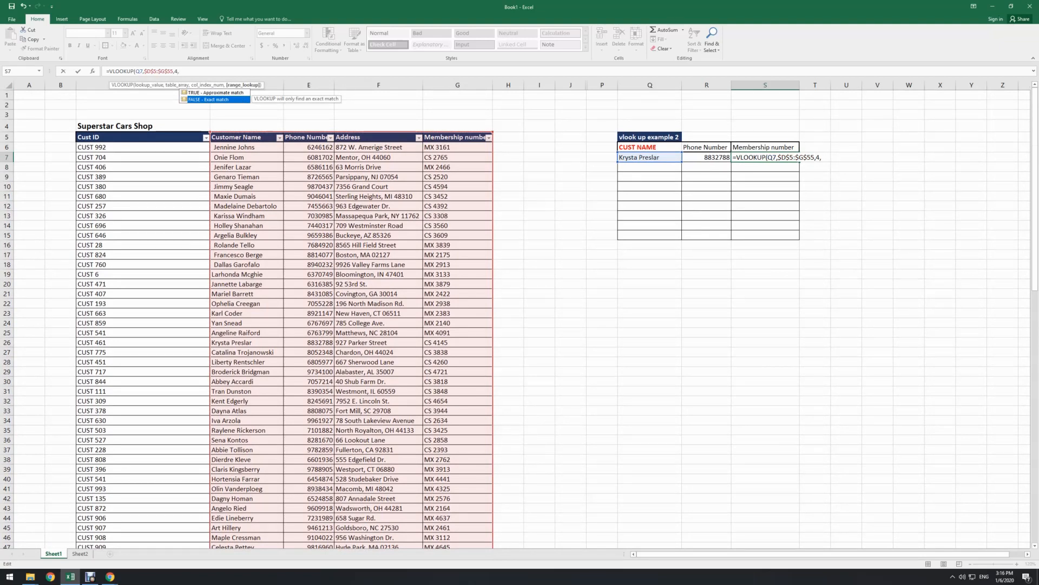
{"action": "key", "text": "Tab"}
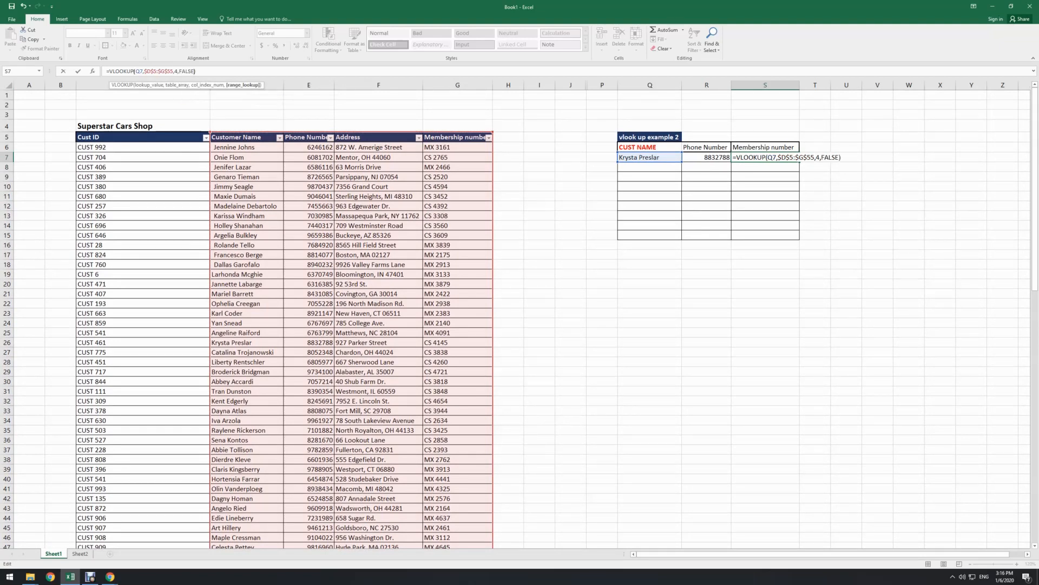
{"action": "key", "text": "Return"}
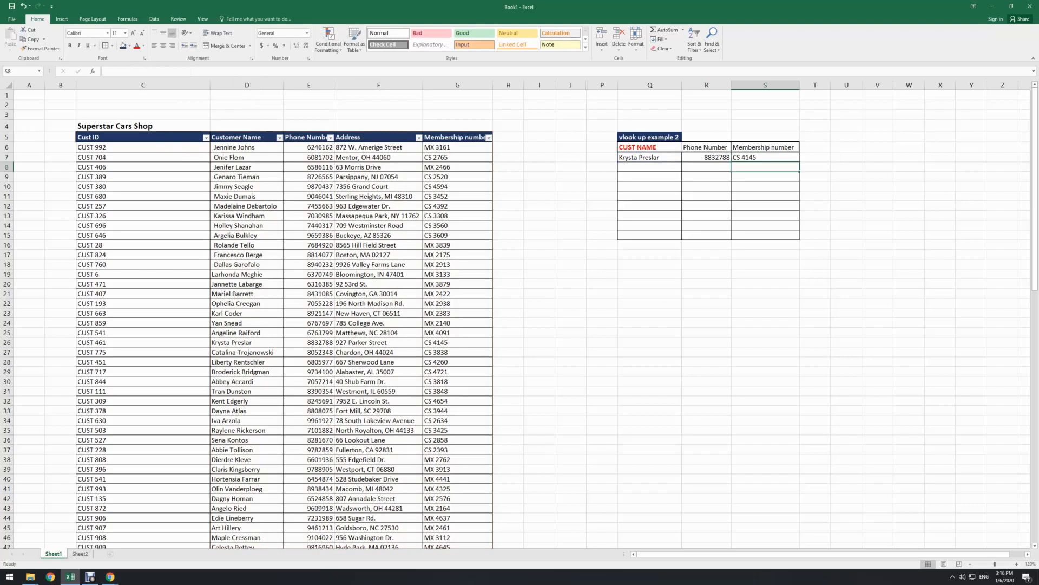
Make the table array in R7's phone number formula absolute as $D$5:$G$55.
{"action": "left_click", "coordinate": [706, 157]}
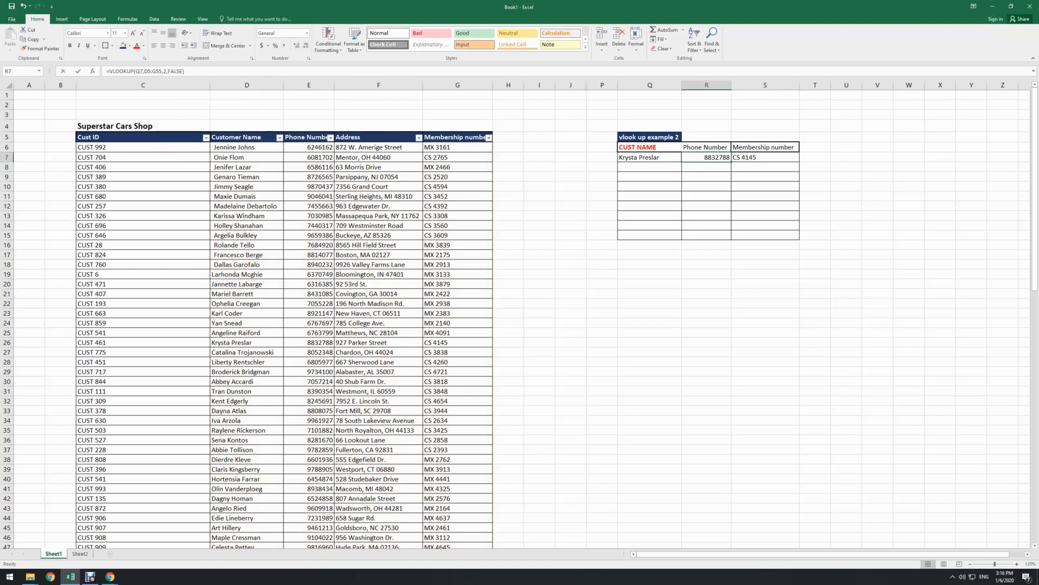
{"action": "left_click", "coordinate": [156, 71]}
{"action": "key", "text": "F4"}
{"action": "left_click", "coordinate": [148, 71]}
{"action": "key", "text": "F4"}
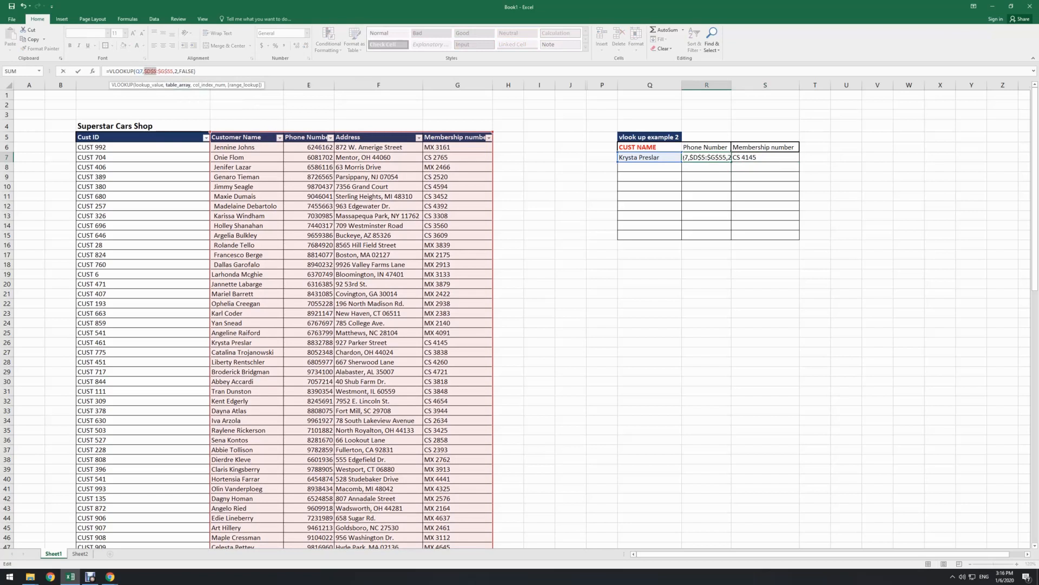
{"action": "key", "text": "Return"}
{"action": "left_click", "coordinate": [765, 176]}
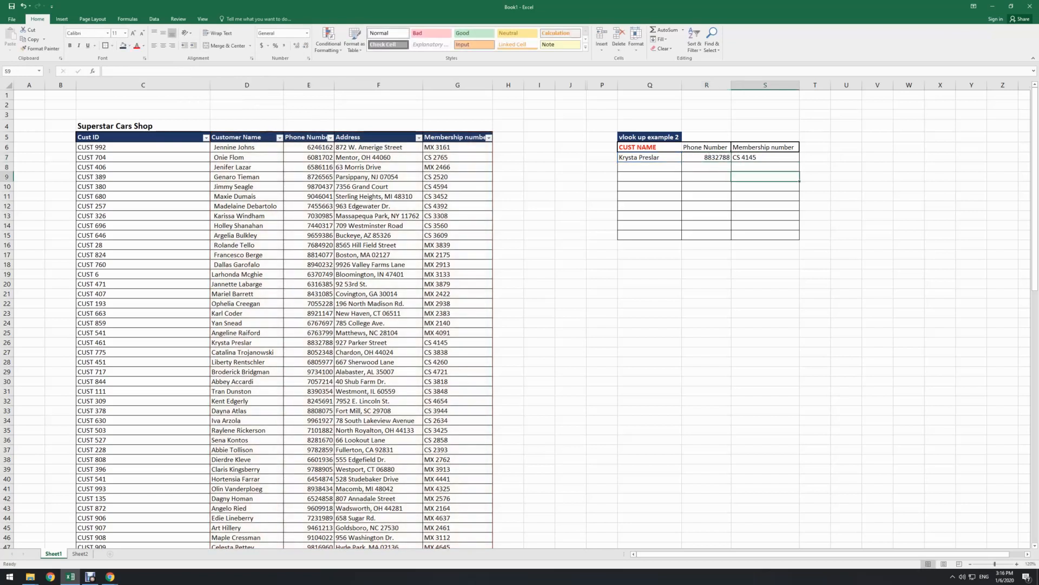
{"action": "left_click", "coordinate": [706, 177]}
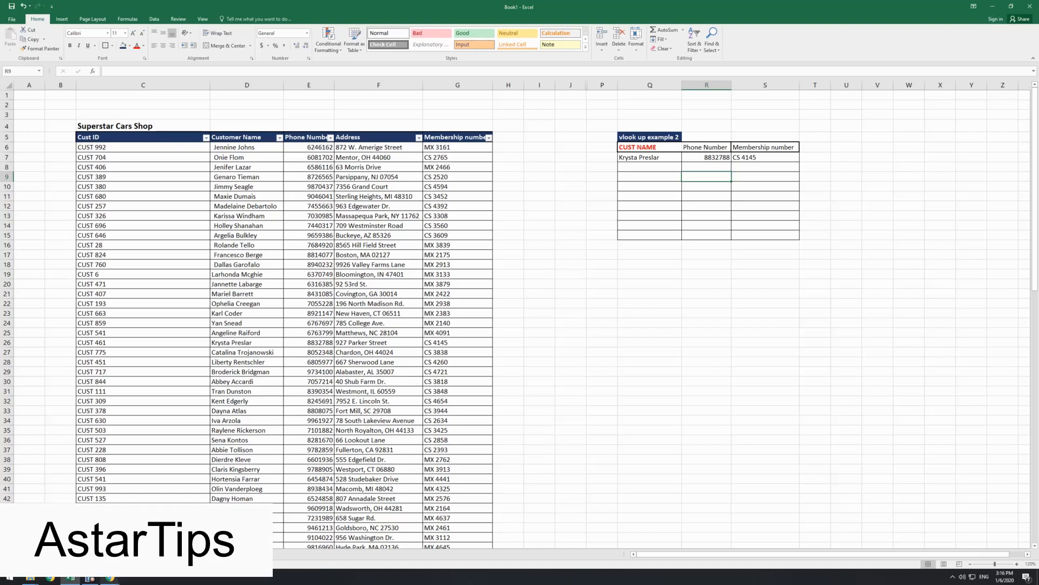
{"action": "left_click", "coordinate": [61, 460]}
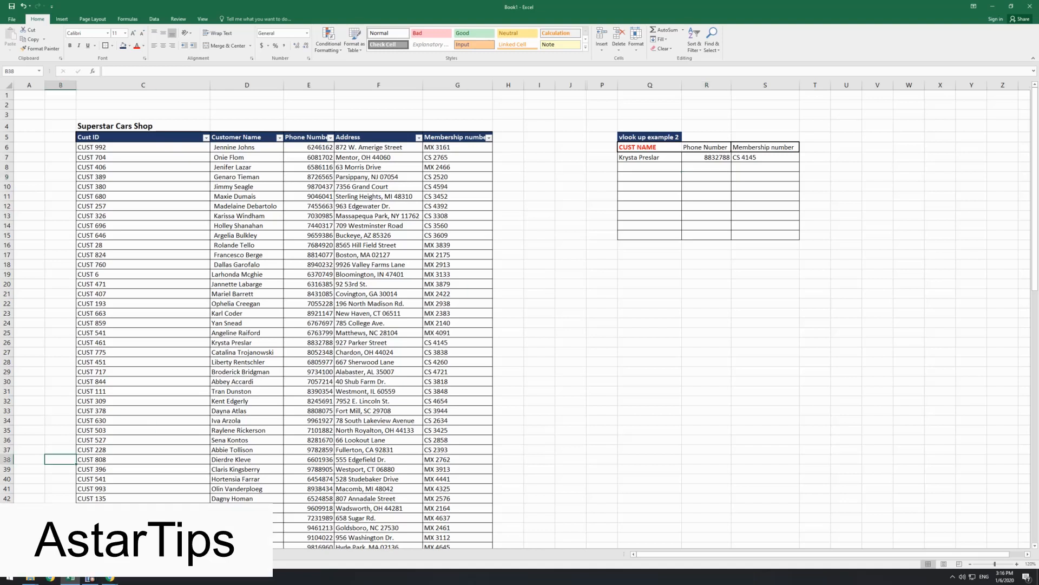
{"action": "left_click", "coordinate": [378, 401]}
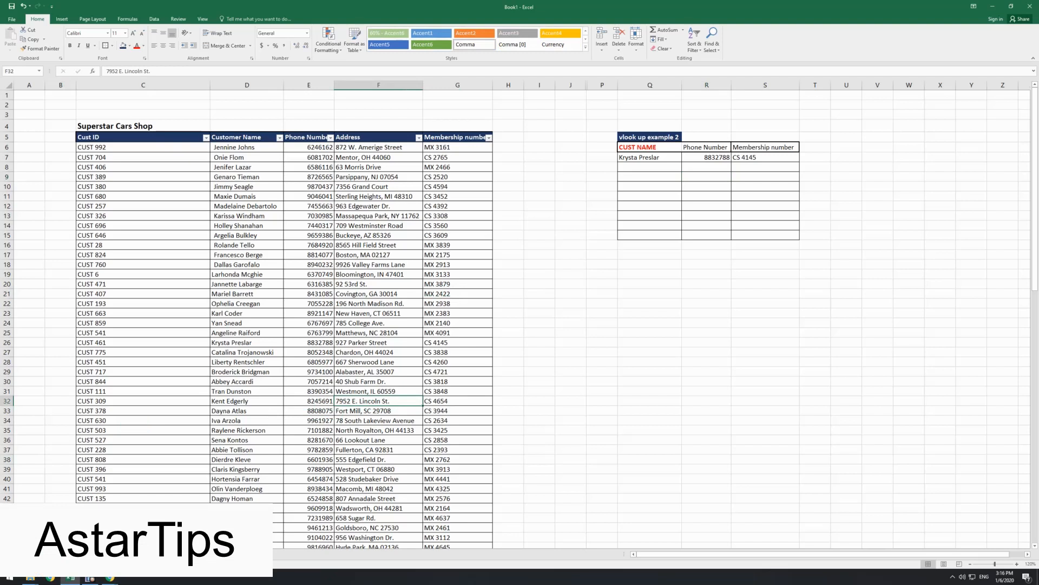